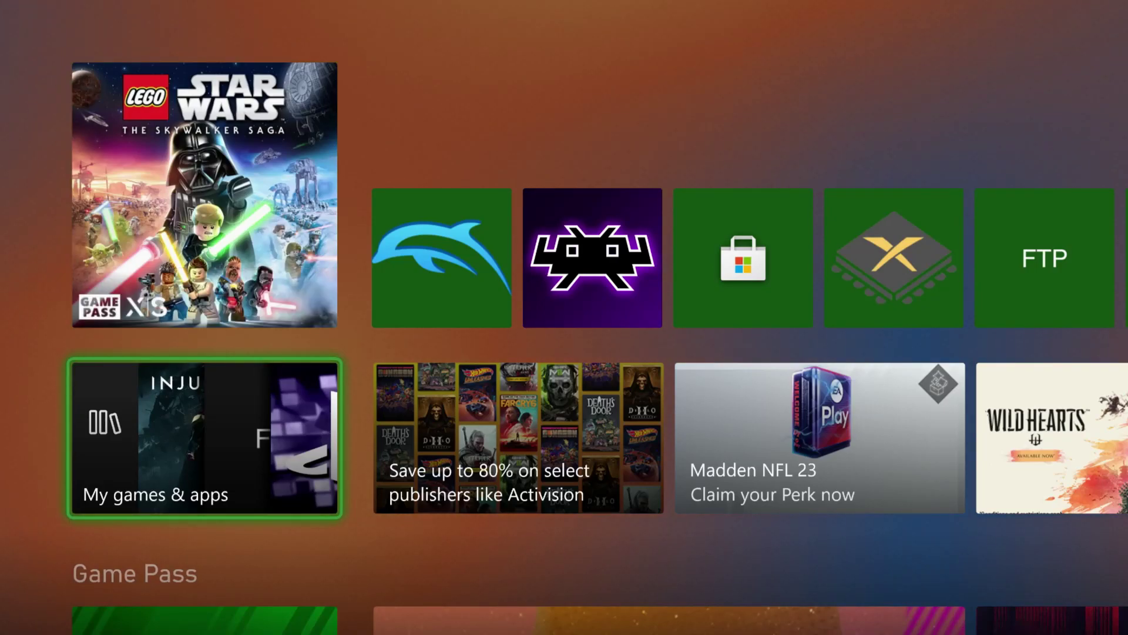
# Open My games & apps and browse the installed games past GoldenEye 007 to the emulators.
pyautogui.press('Return')
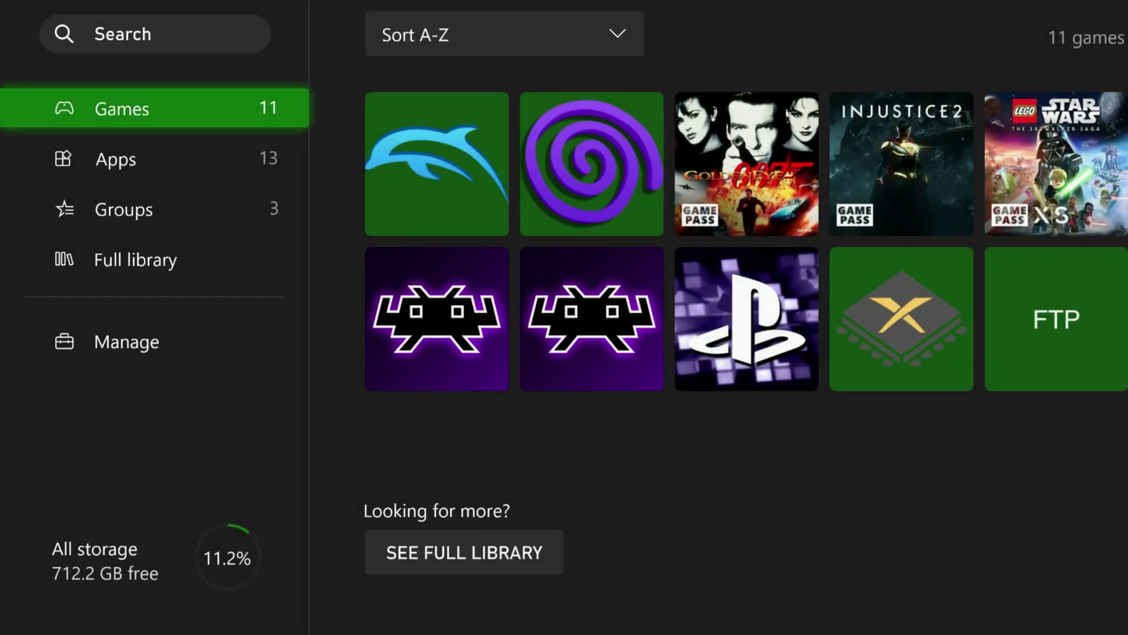
pyautogui.press('Right')
pyautogui.press('Right')
pyautogui.press('Right')
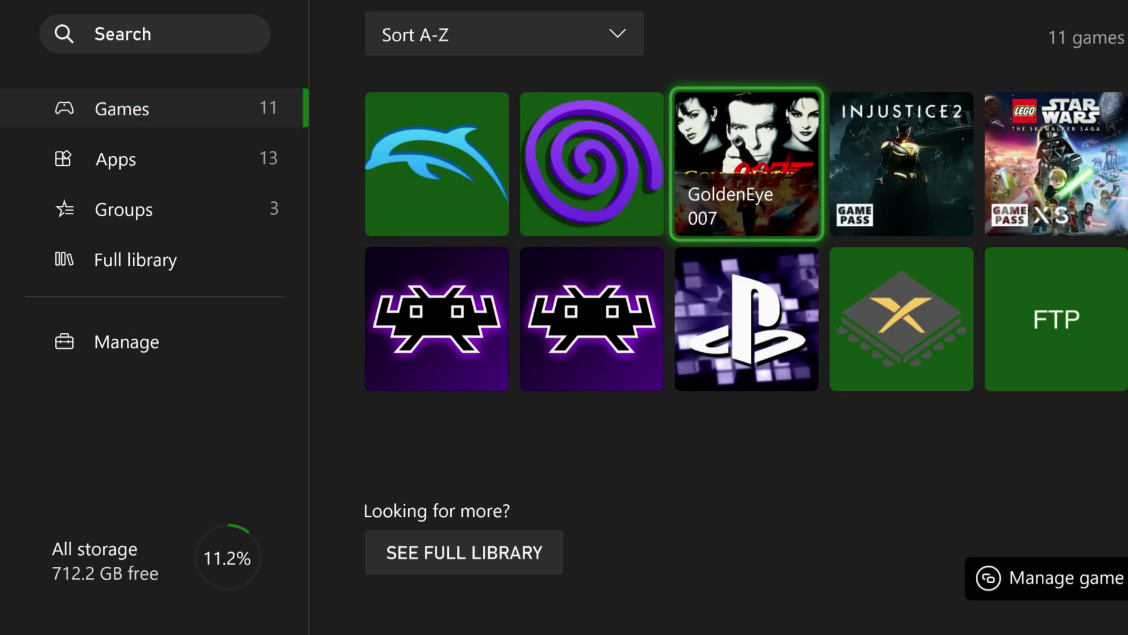
pyautogui.press('Down')
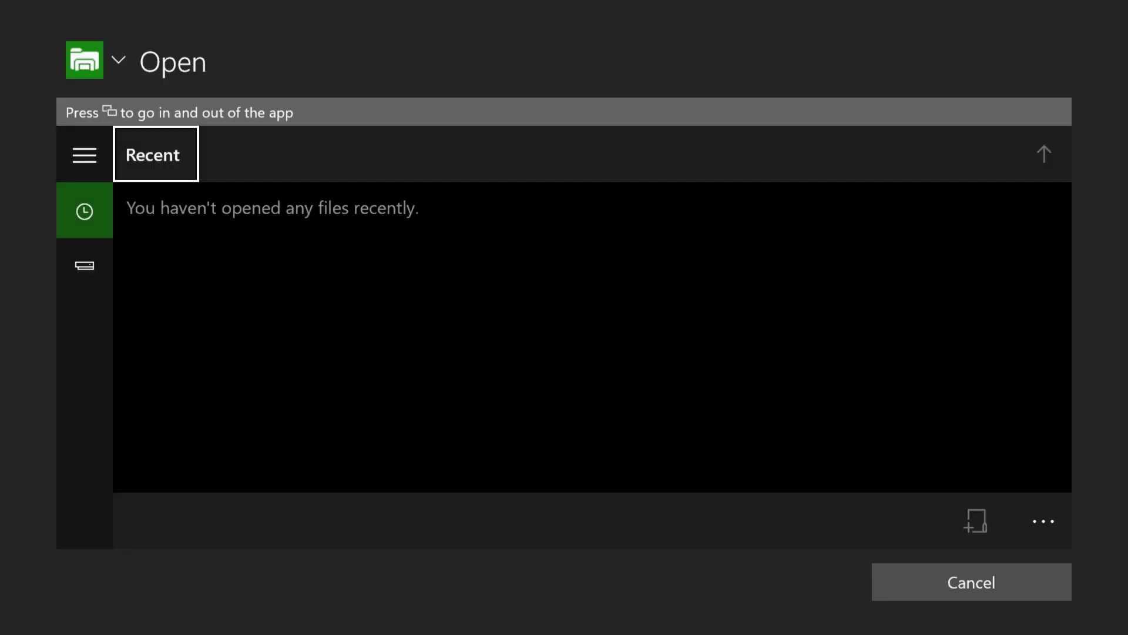
# Show the file sources available in the Open dialog and highlight Xenia Canary.
pyautogui.press('Left')
pyautogui.press('Return')
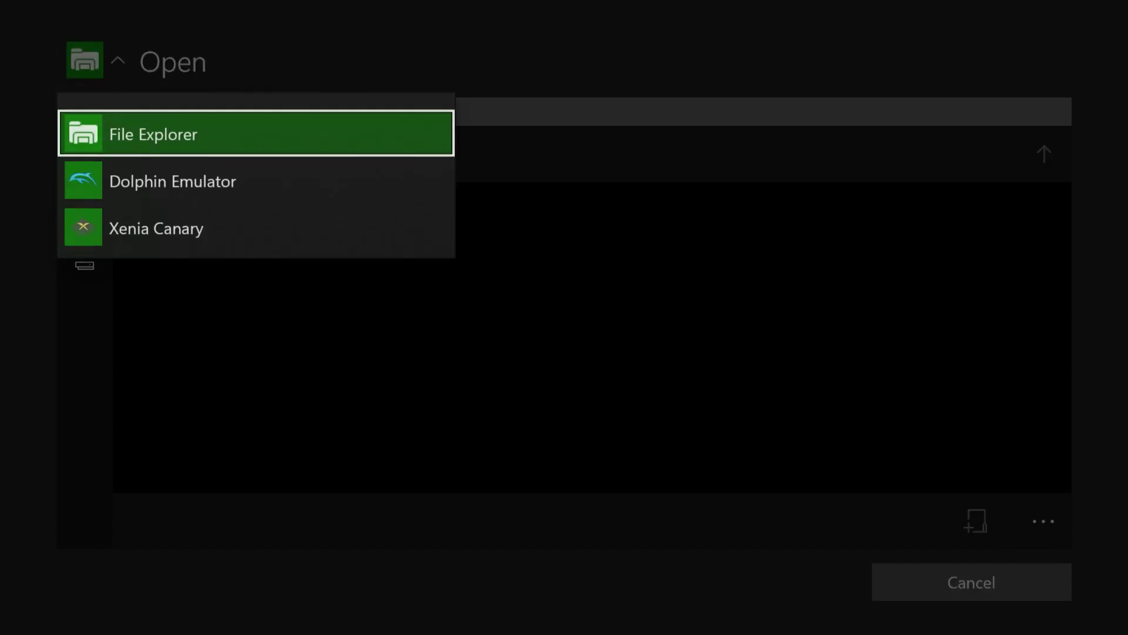
pyautogui.press('Down')
pyautogui.press('Down')
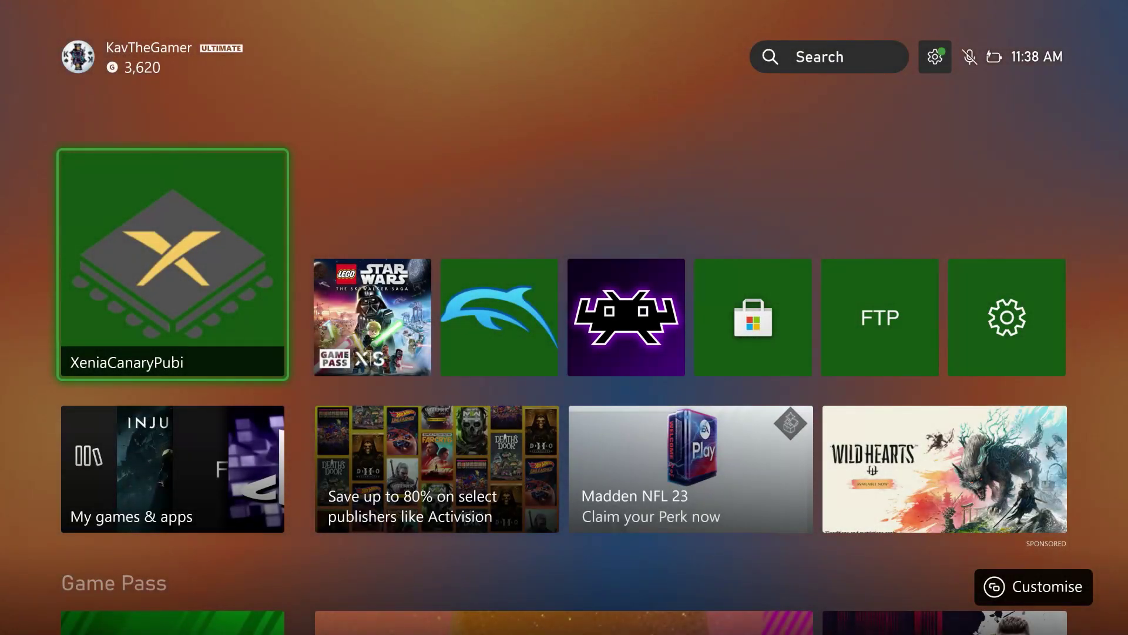
# Launch DurangoFTP from the installed games in My games & apps.
pyautogui.press('Down')
pyautogui.press('Return')
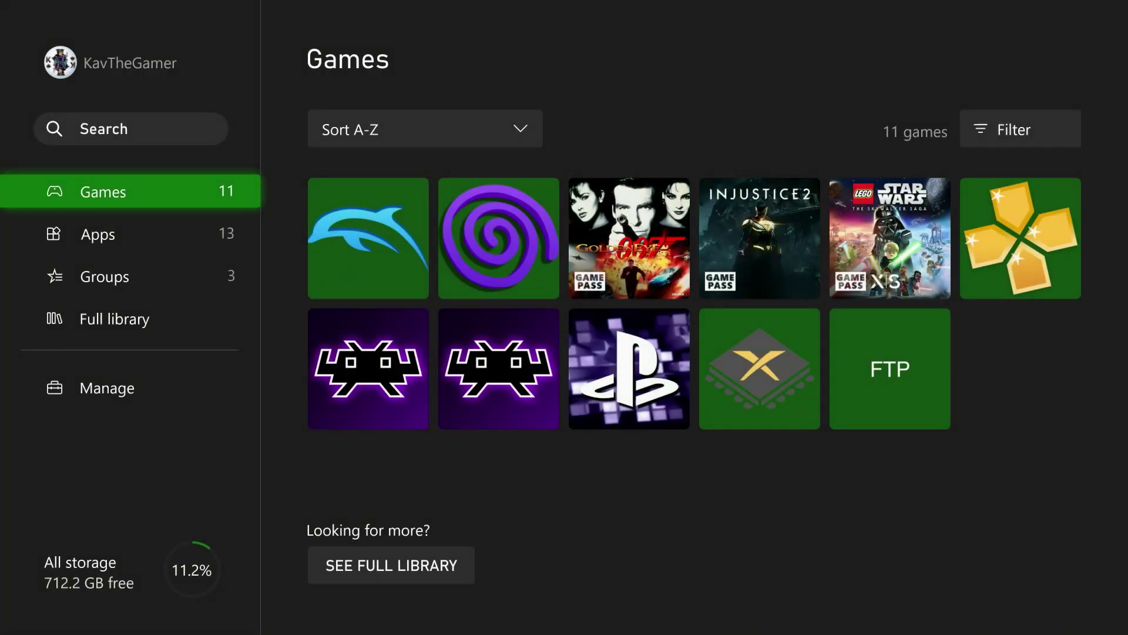
pyautogui.press('Right')
pyautogui.press('Right')
pyautogui.press('Right')
pyautogui.press('Right')
pyautogui.press('Right')
pyautogui.press('Down')
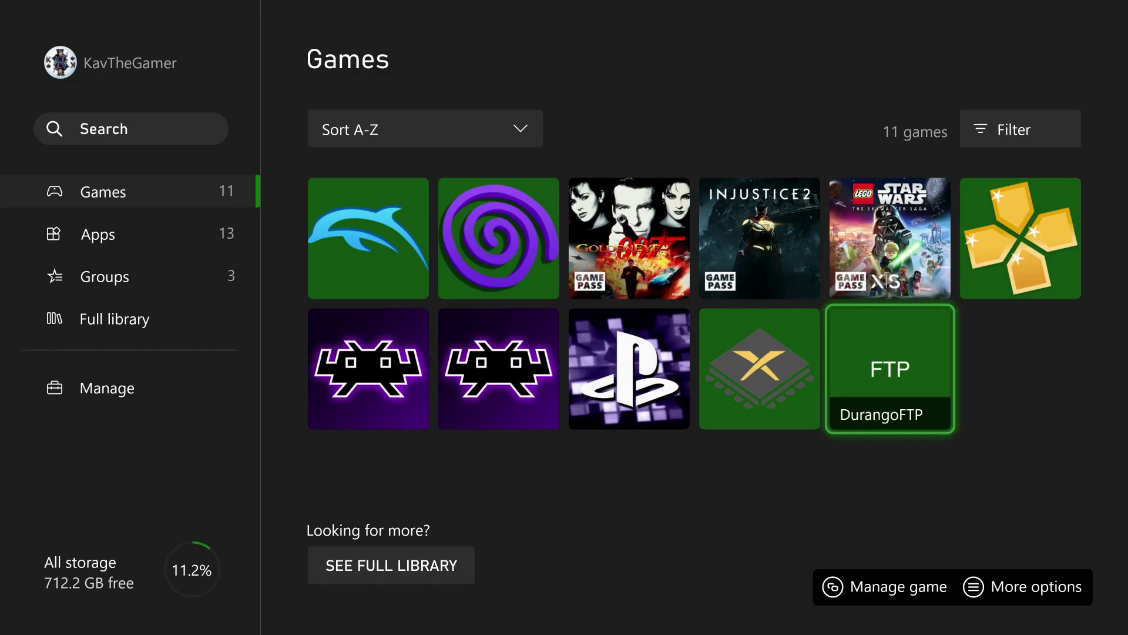
pyautogui.press('Return')
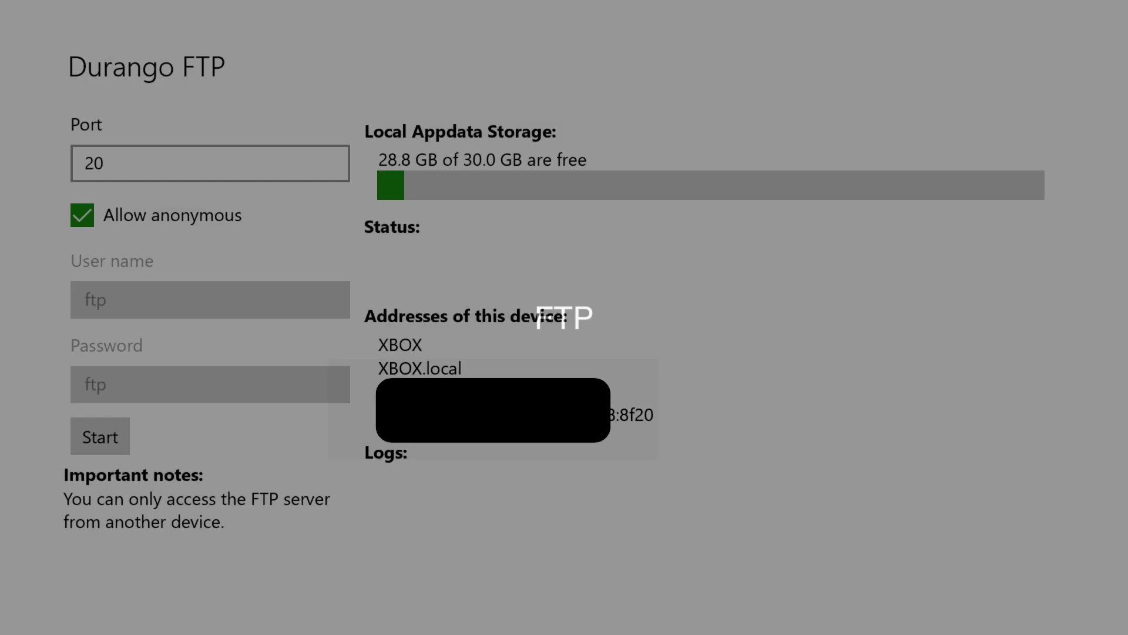
# Start the Durango FTP server.
pyautogui.press('Down')
pyautogui.press('Down')
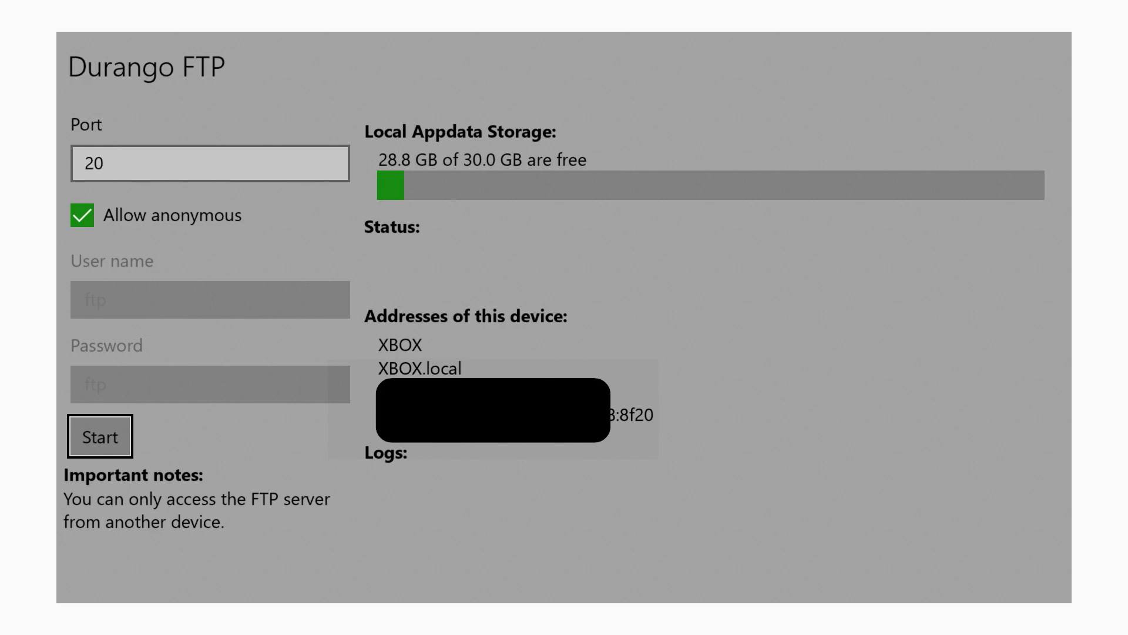
pyautogui.press('Return')
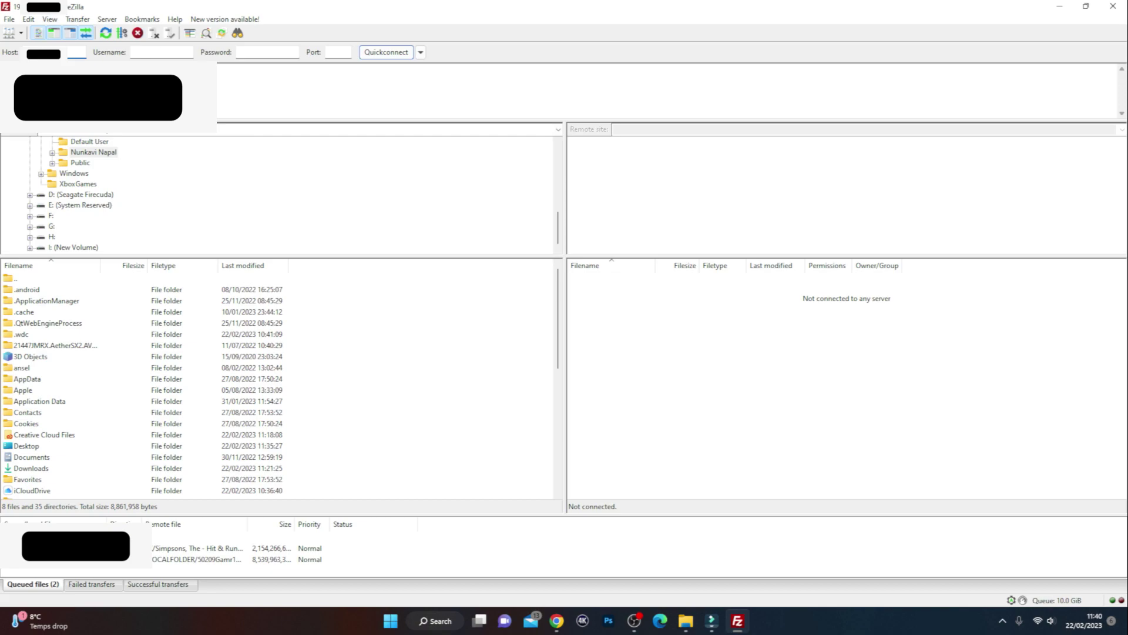
# In FileZilla on the PC, connect to the Xbox on port 20 in a new tab, accepting the insecure FTP connection.
pyautogui.click(342, 53)
pyautogui.press('Return')
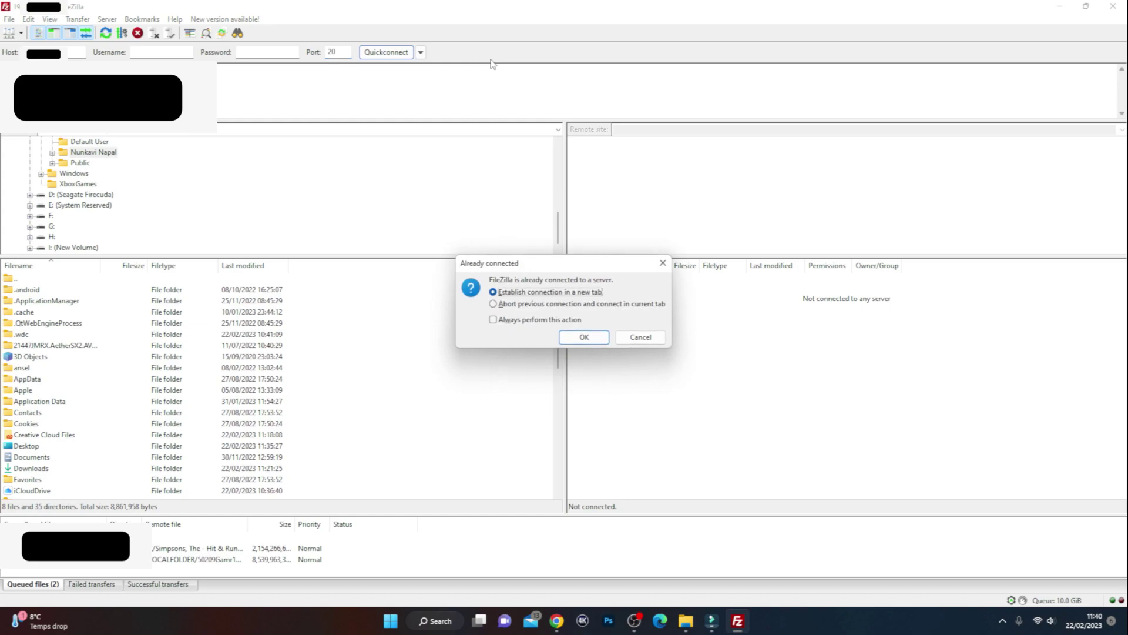
pyautogui.click(582, 339)
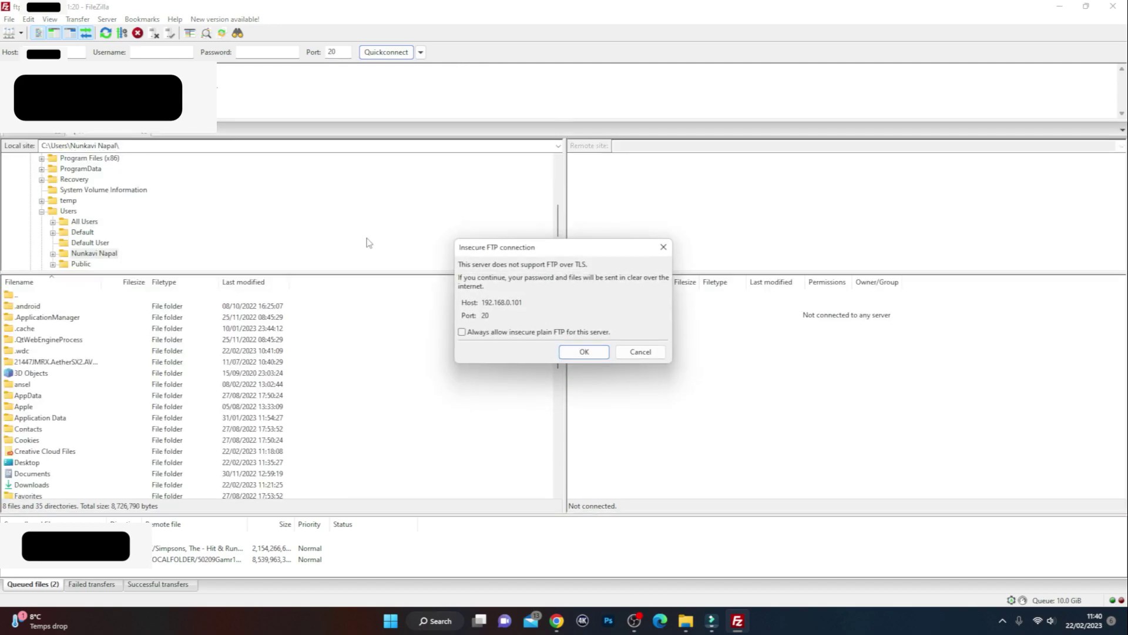
pyautogui.click(587, 350)
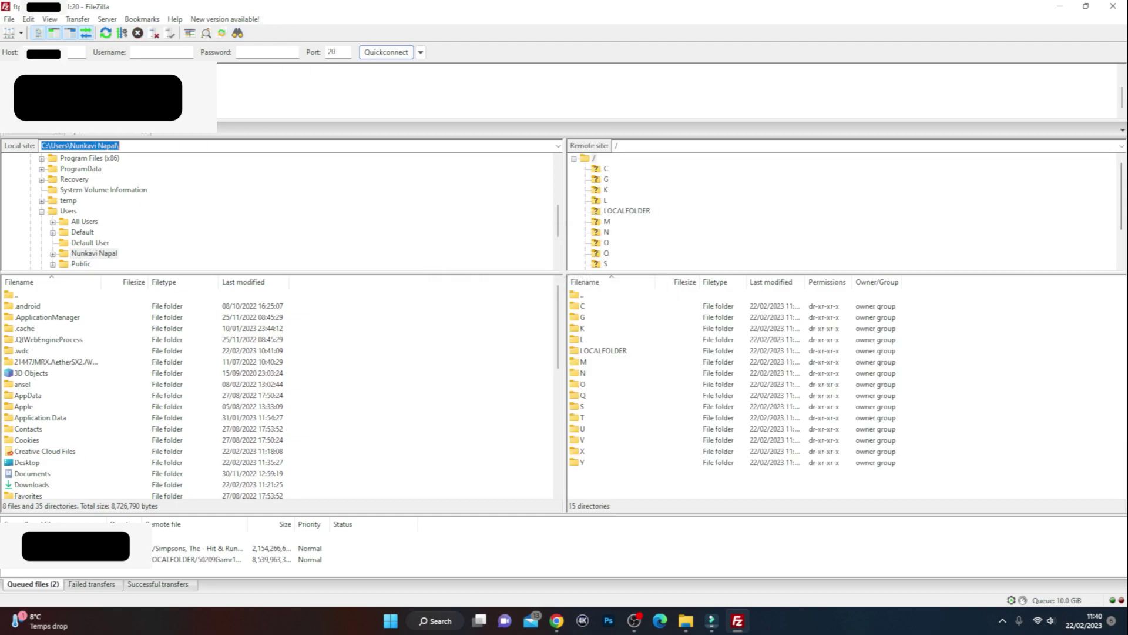
pyautogui.click(76, 50)
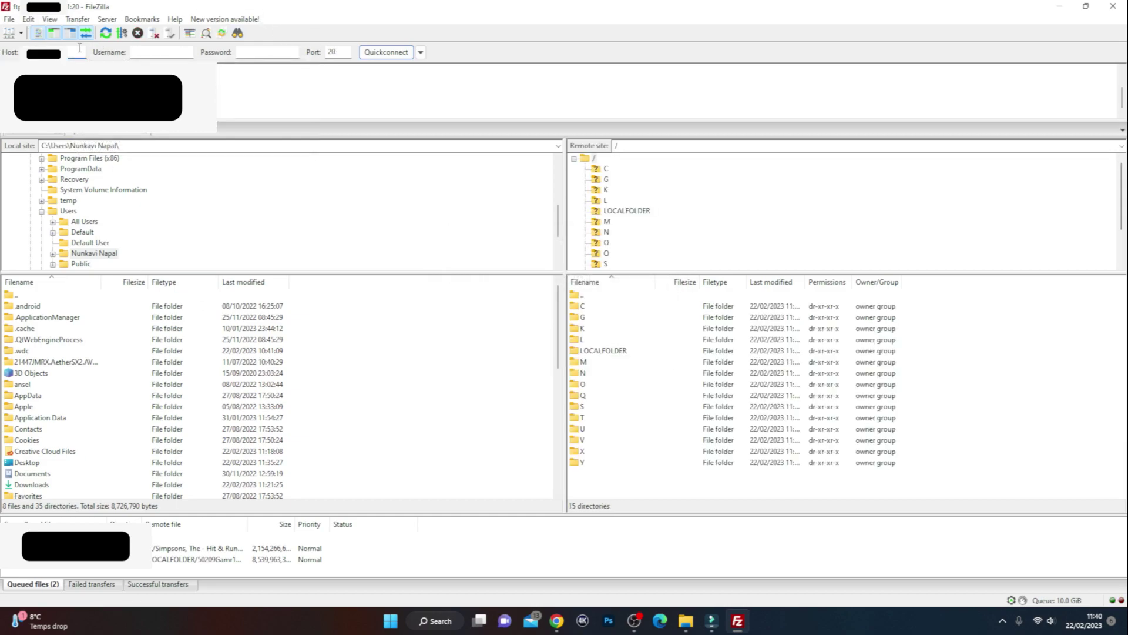
pyautogui.click(347, 51)
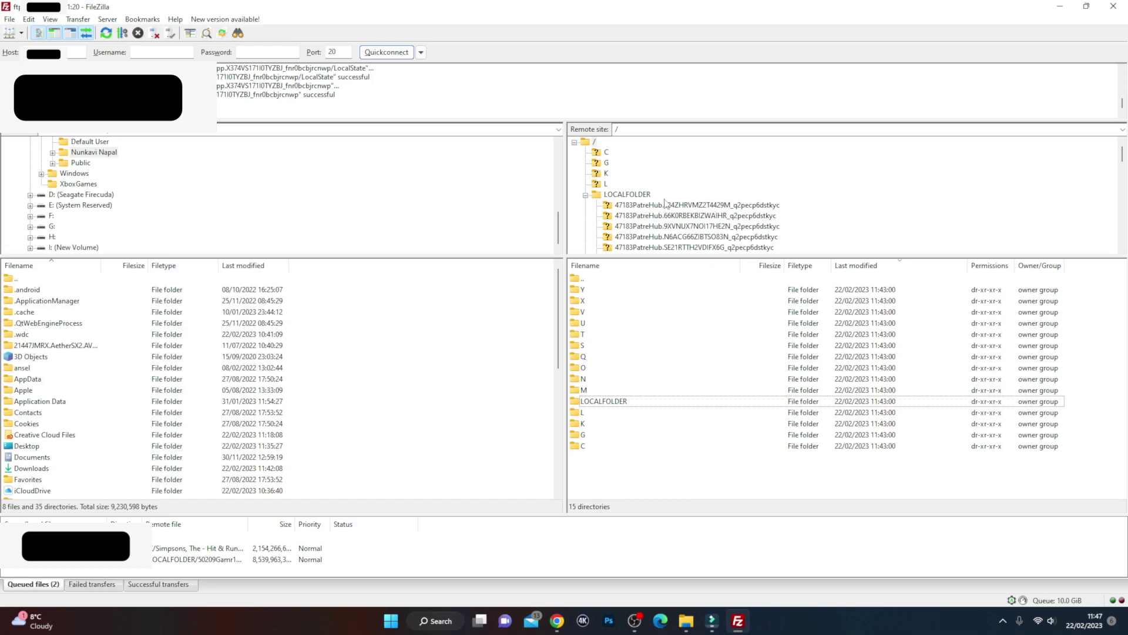
# Open and expand LOCALFOLDER on the remote site, keeping its contents sorted by last modified, newest first.
pyautogui.click(586, 195)
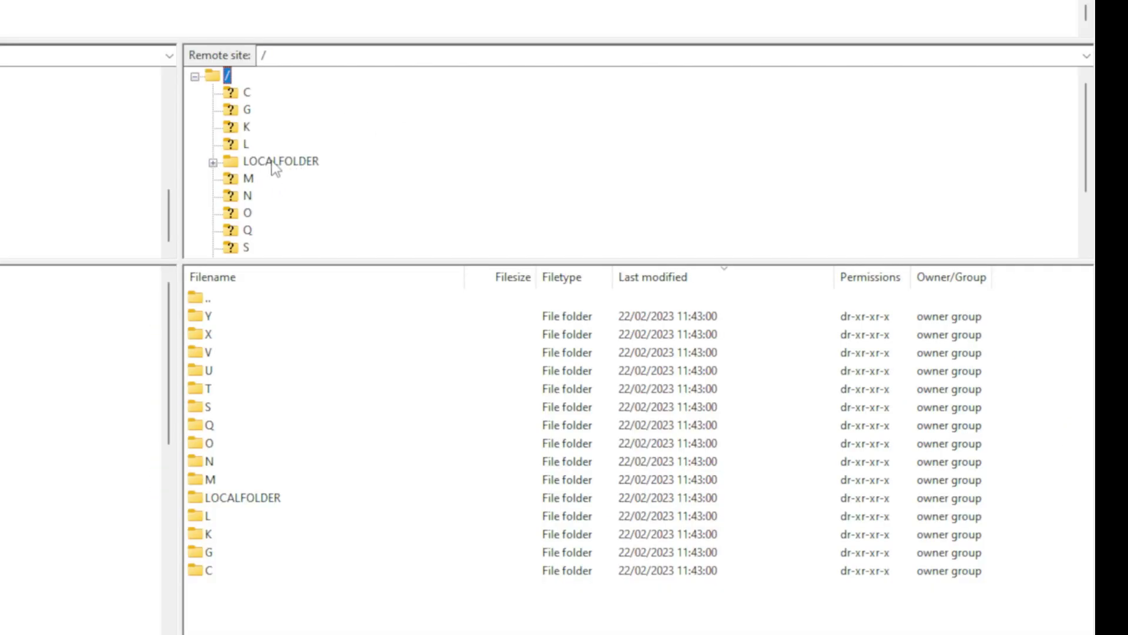
pyautogui.click(275, 168)
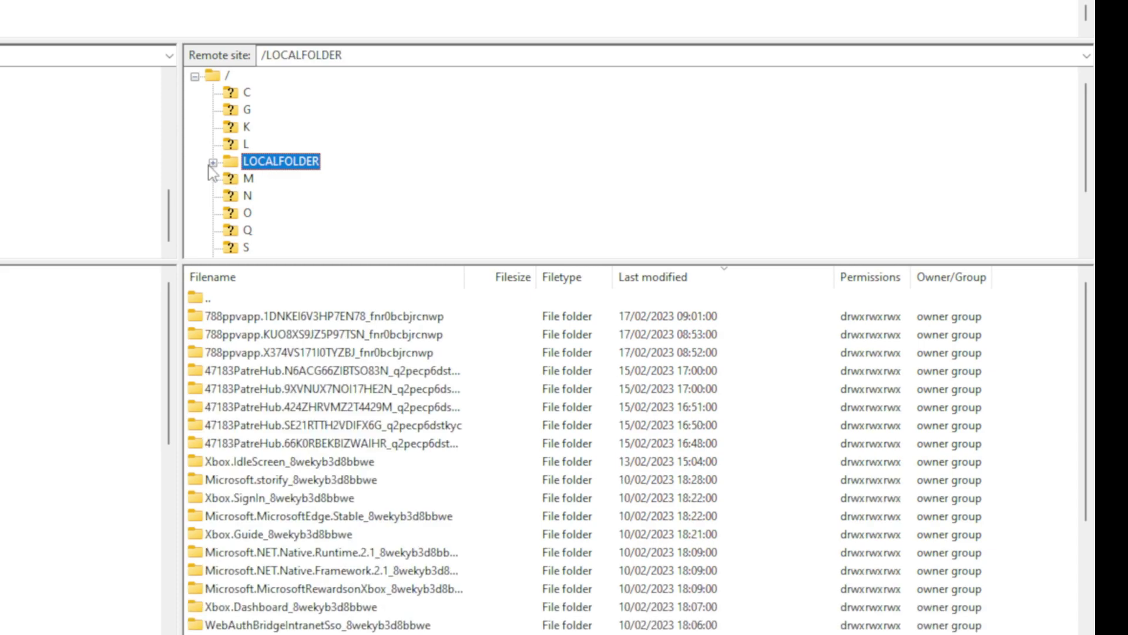
pyautogui.click(213, 162)
pyautogui.scroll(-8, 371, 176)
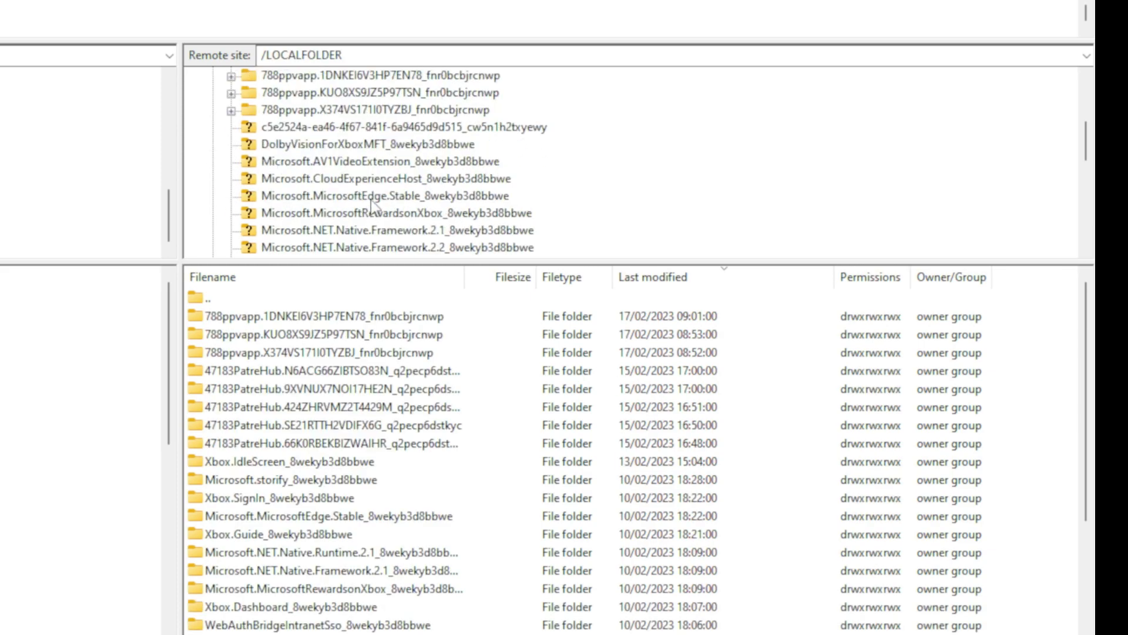
pyautogui.scroll(8, 312, 212)
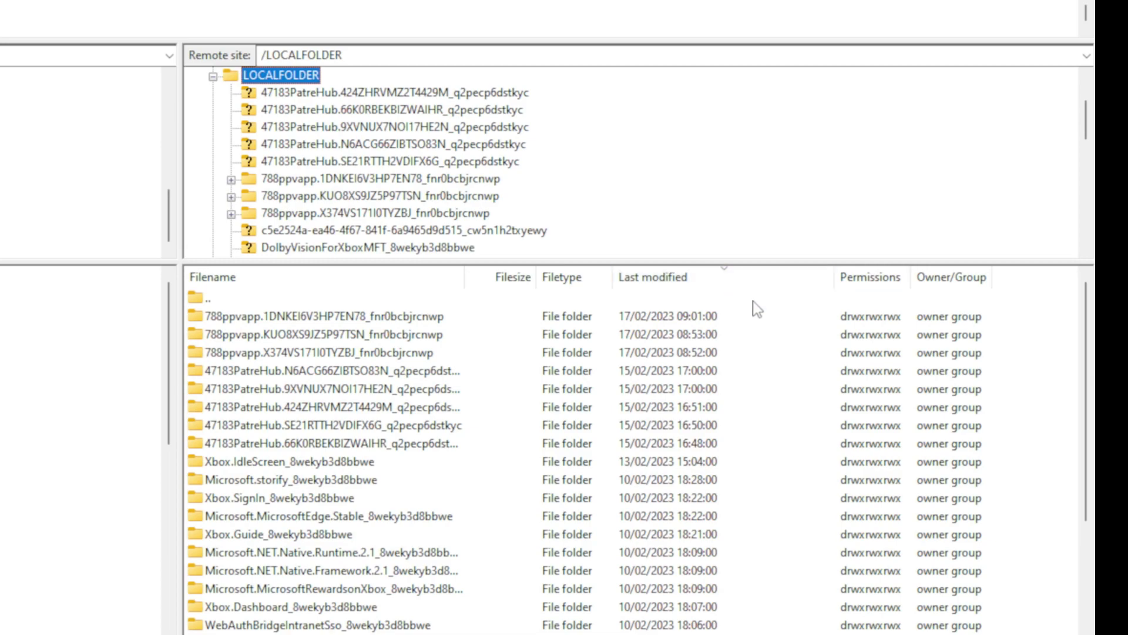
pyautogui.click(649, 282)
pyautogui.click(682, 277)
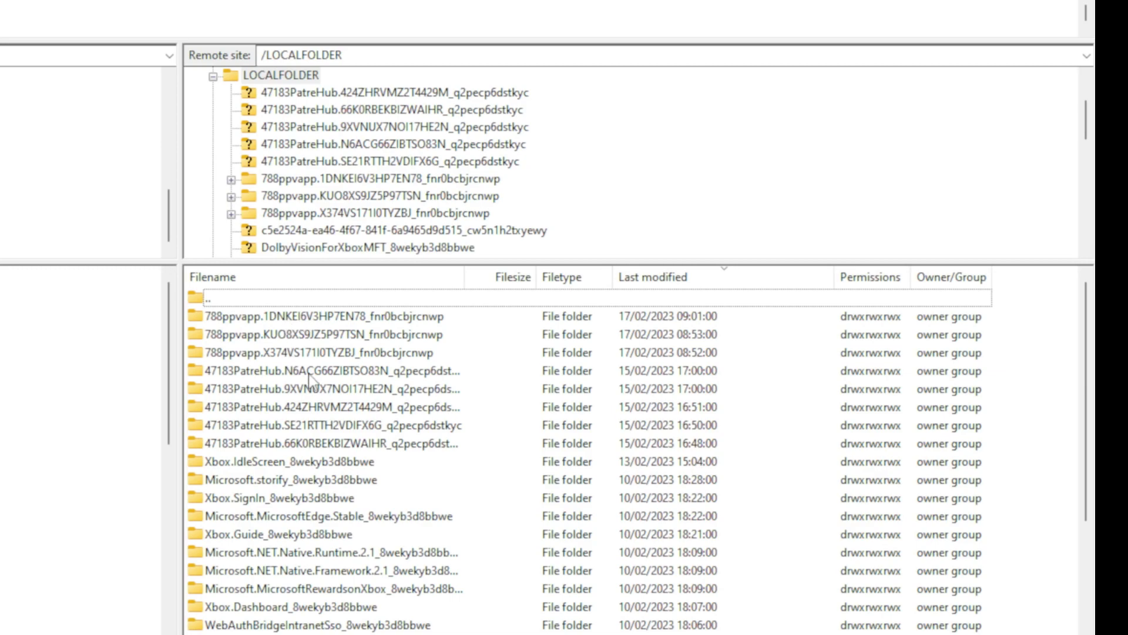
# Check the LocalState folder inside 788ppvapp.1DNKEI6V3HP7EN78_fnr0bcbjrcnwp for the Xenia config file and return to LOCALFOLDER.
pyautogui.doubleClick(329, 319)
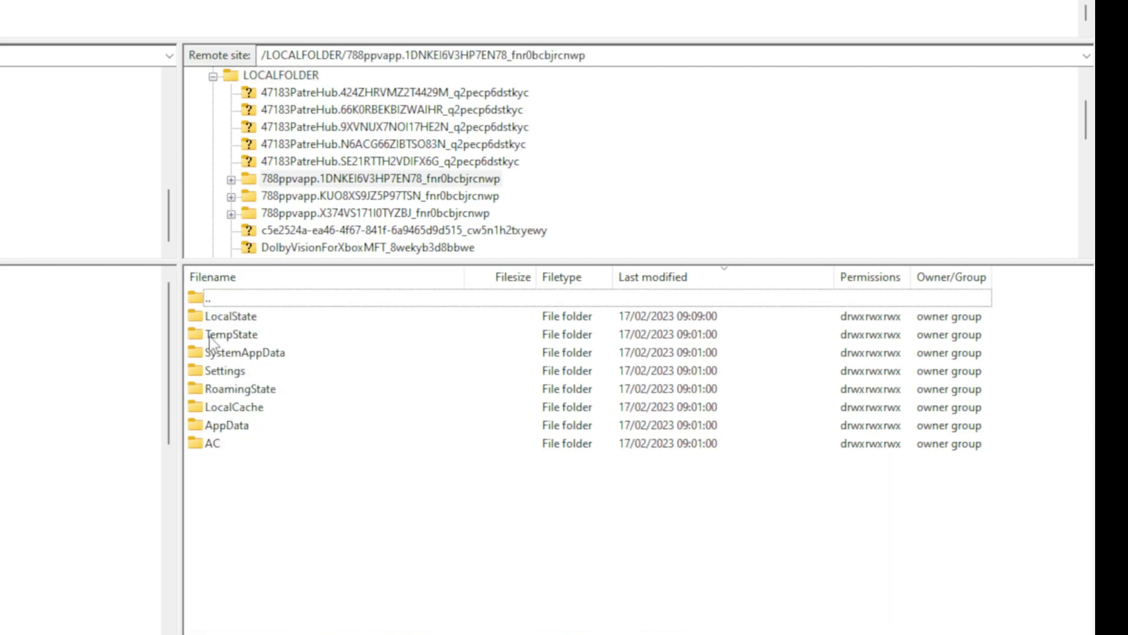
pyautogui.doubleClick(230, 318)
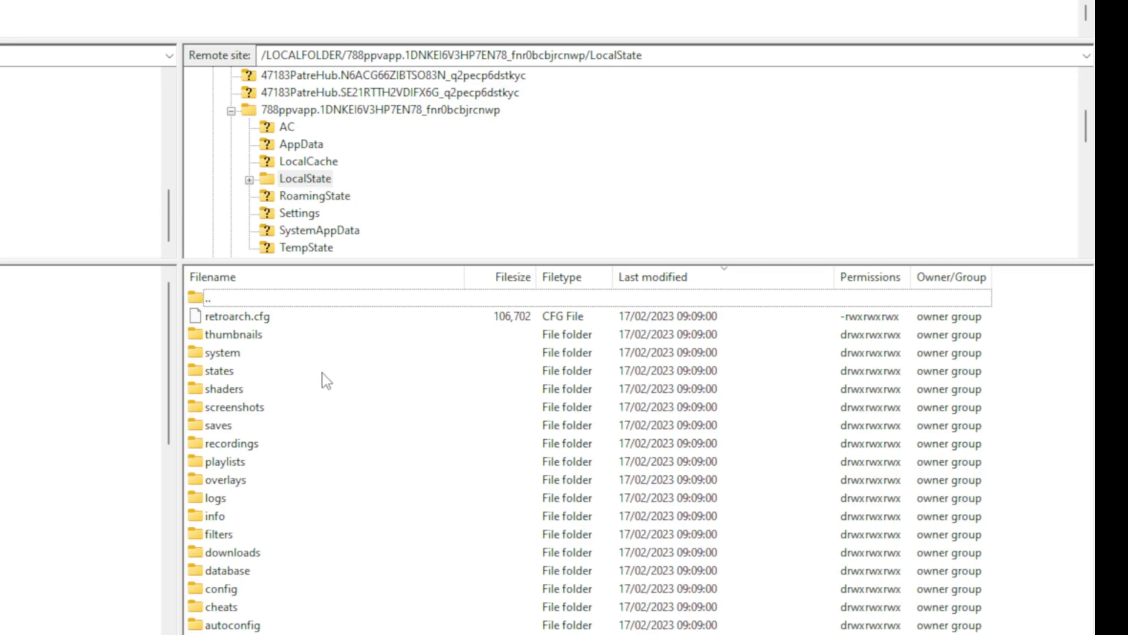
pyautogui.doubleClick(267, 298)
pyautogui.doubleClick(309, 301)
# Check the LocalState folder inside 788ppvapp.KUO8XS9JZ5P97TSN_fnr0bcbjrcnwp for the Xenia config file and return to LOCALFOLDER.
pyautogui.doubleClick(327, 335)
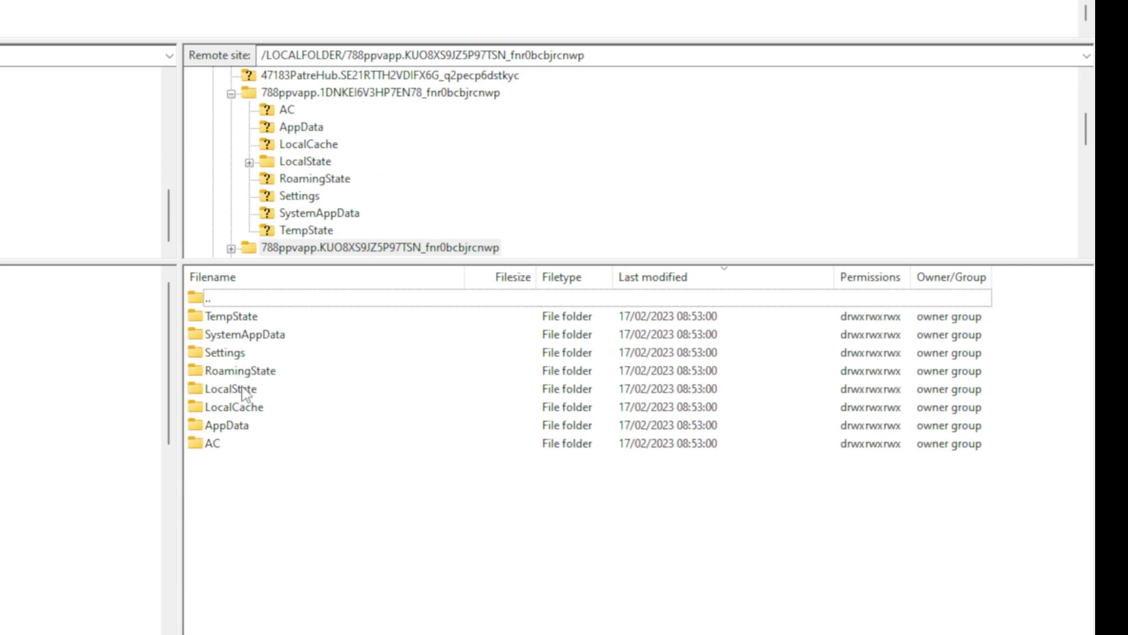
pyautogui.doubleClick(244, 390)
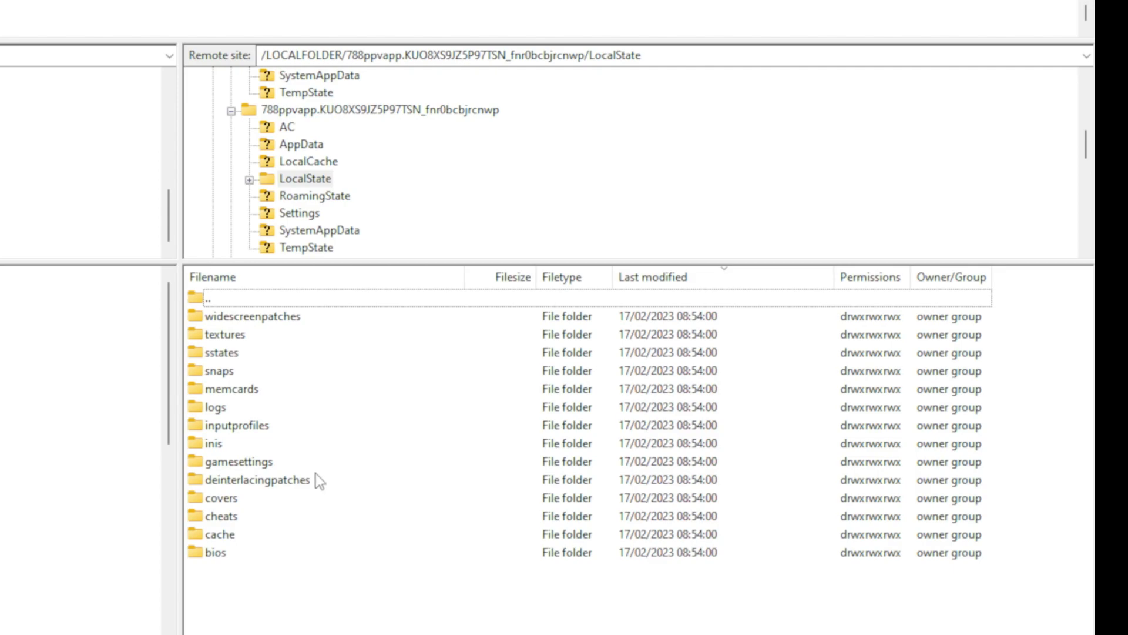
pyautogui.press('BackSpace')
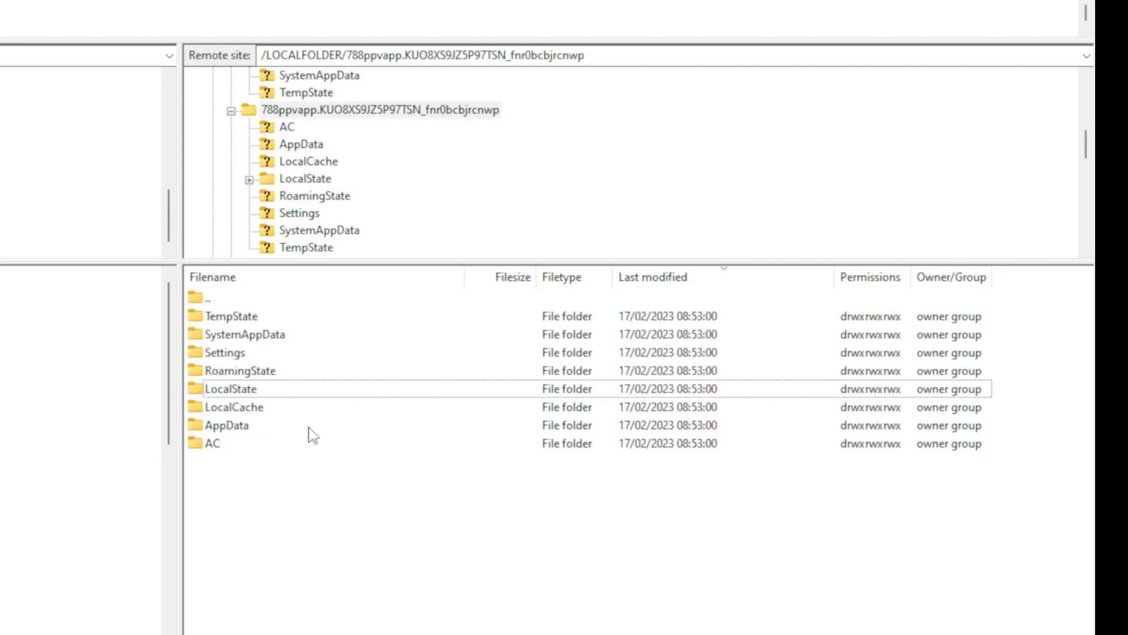
pyautogui.press('BackSpace')
# Open the LocalState folder inside 788ppvapp.X374VS171I0TYZBJ_fnr0bcbjrcnwp and locate xenia-canary.config.toml.
pyautogui.doubleClick(319, 348)
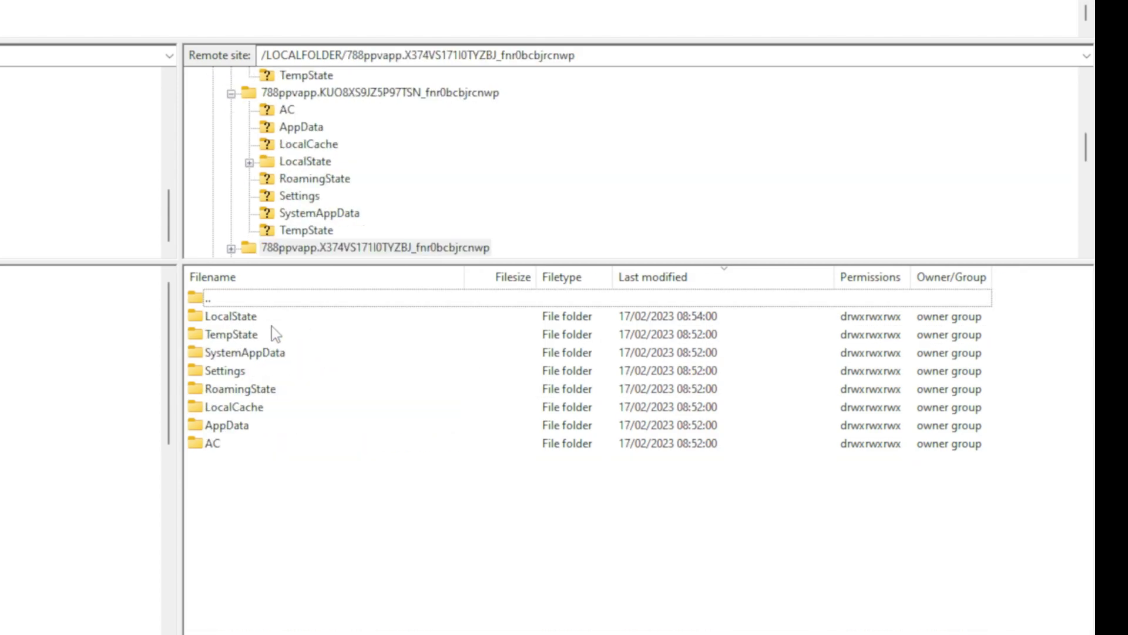
pyautogui.press('Down')
pyautogui.press('Return')
pyautogui.click(235, 317)
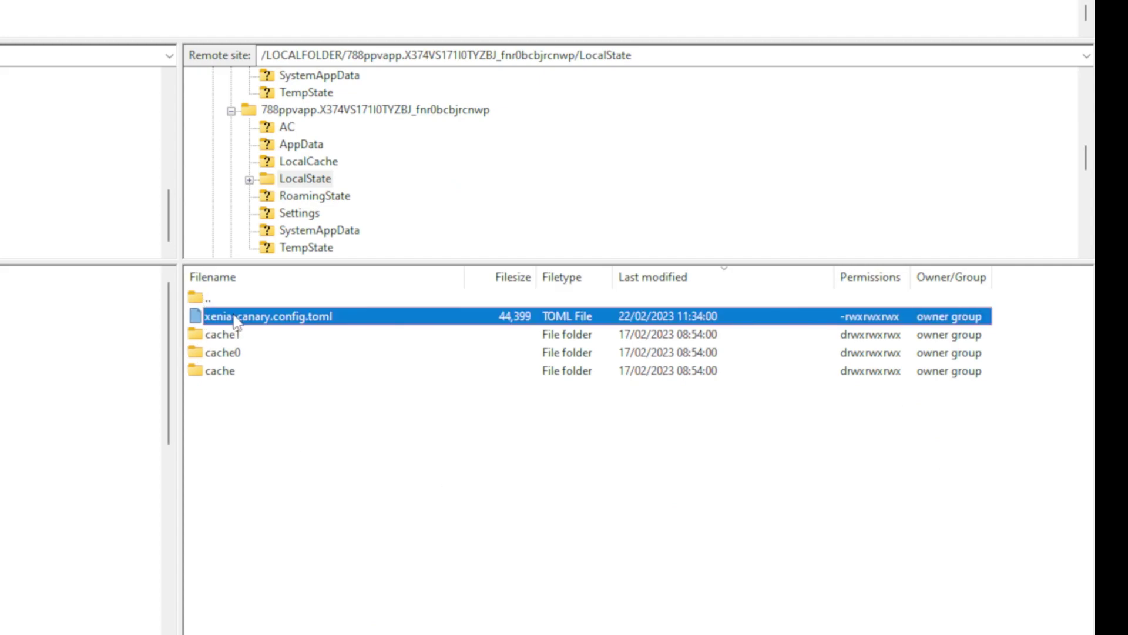
pyautogui.click(355, 461)
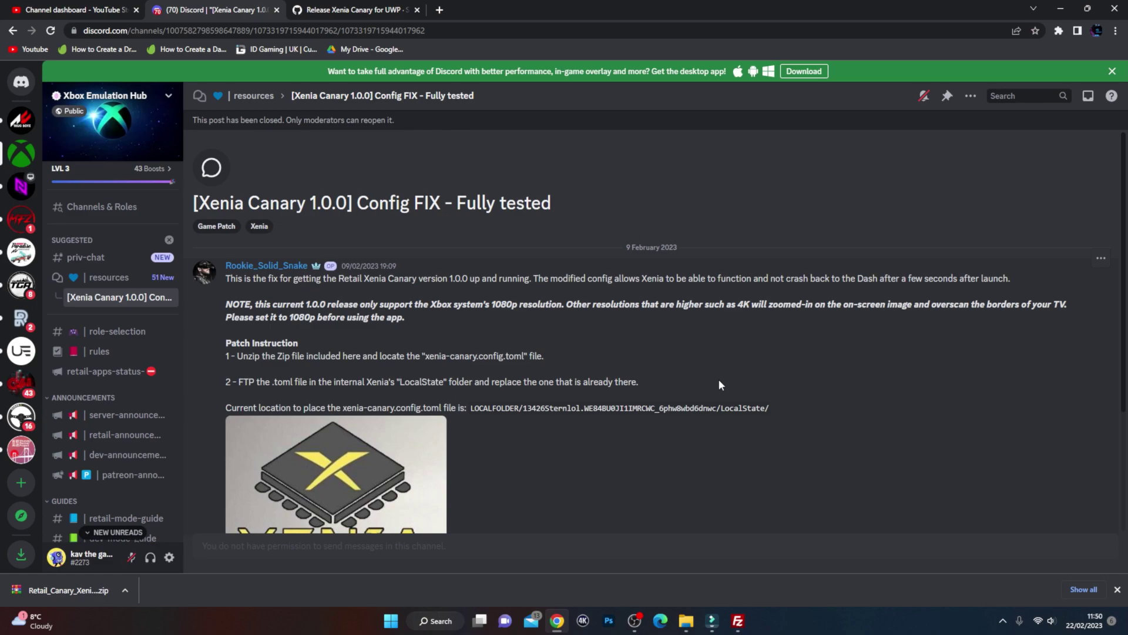
# In Discord in the browser, return to the retail-announcements channel and review the Xenia Canary 1.0.0 fix and 1.1.0 update posts.
pyautogui.click(13, 32)
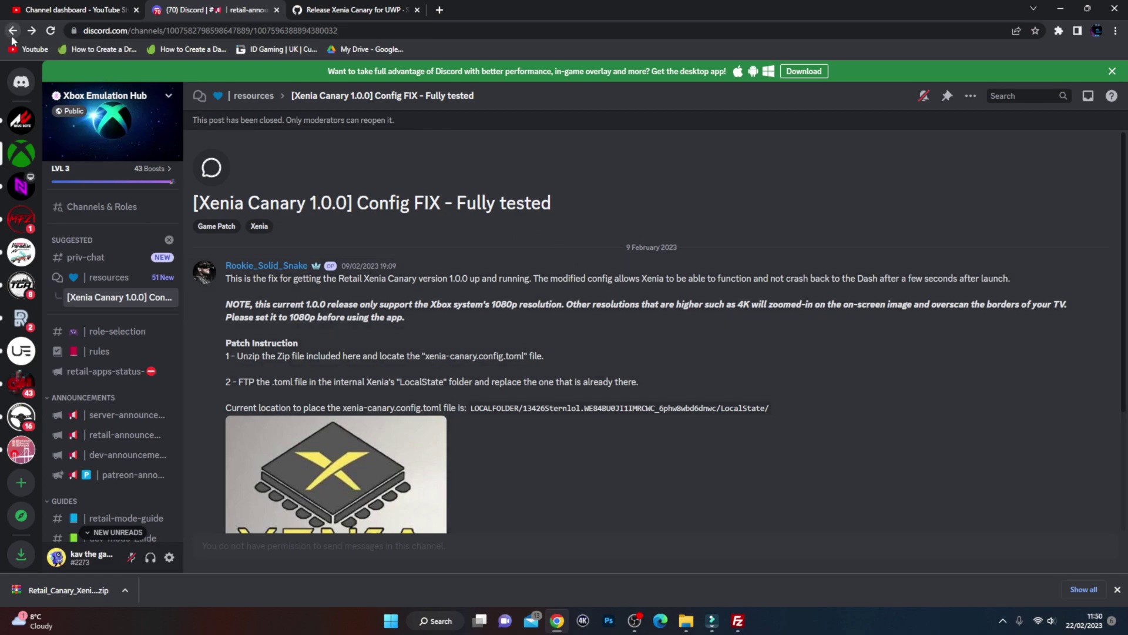
pyautogui.scroll(-3, 435, 382)
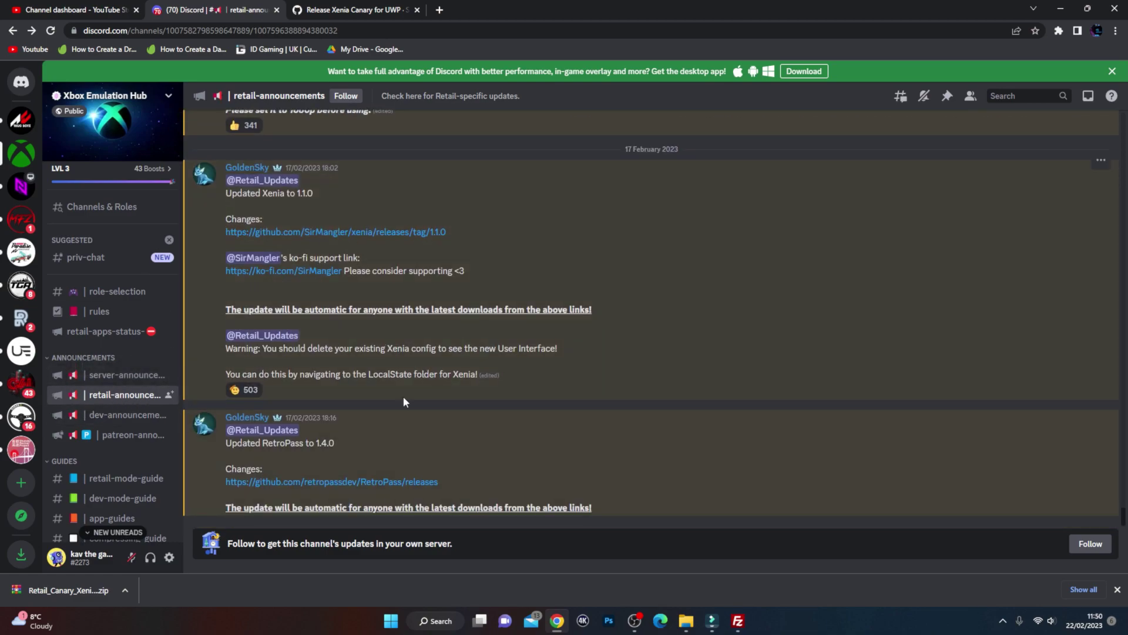
pyautogui.scroll(4, 410, 379)
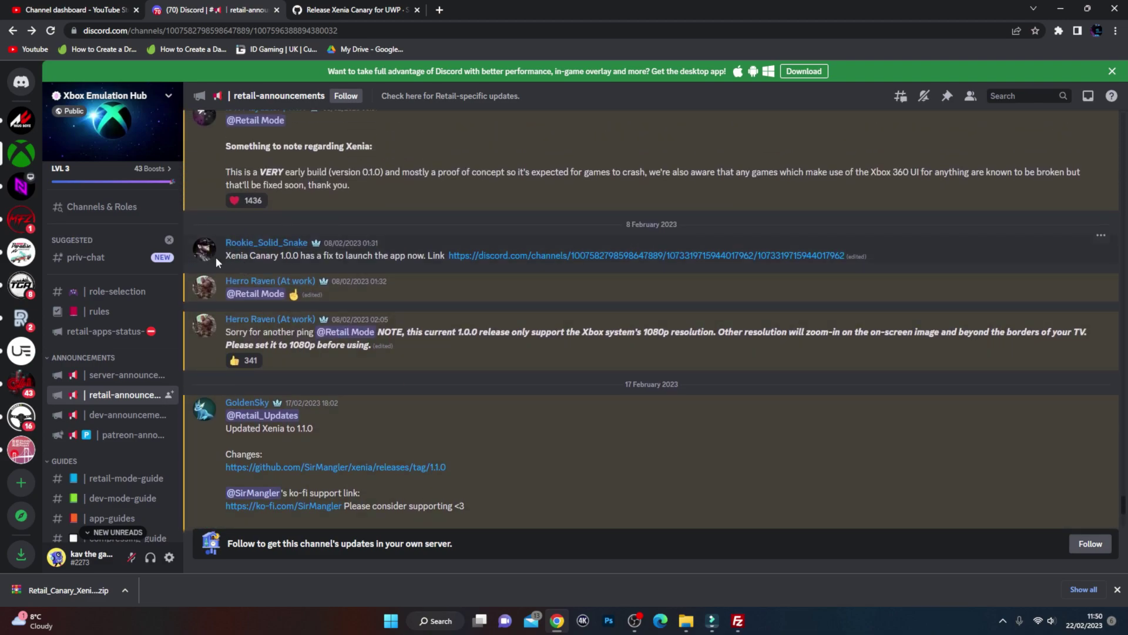
pyautogui.moveTo(226, 258); pyautogui.dragTo(441, 260)
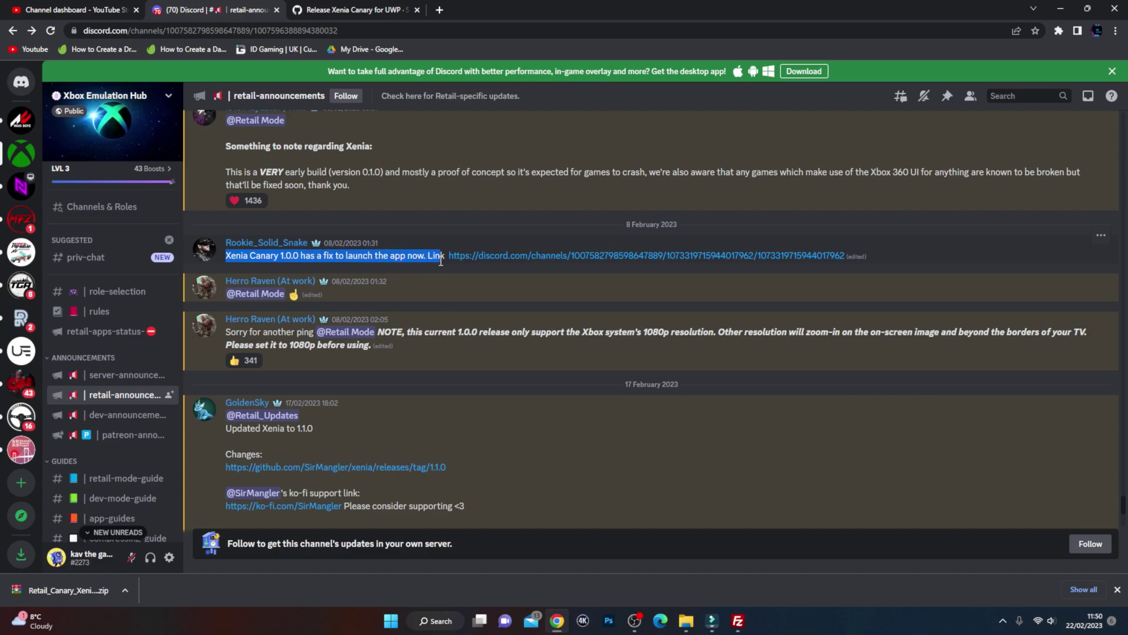
pyautogui.click(405, 281)
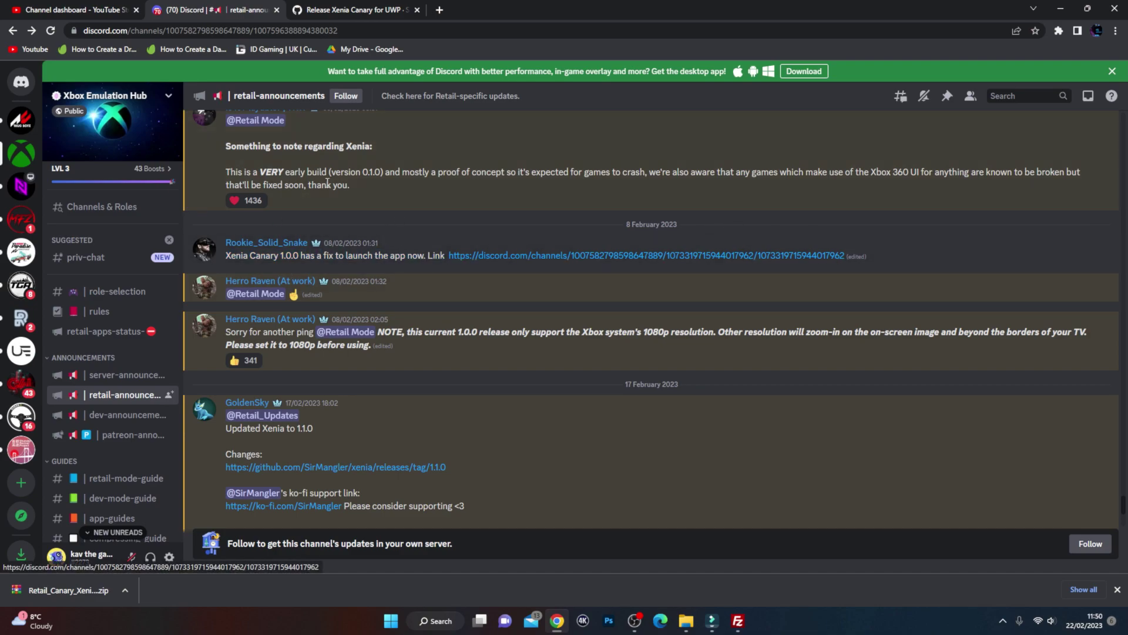
# Follow the announcement's link to the Xenia Canary 1.0.0 config fix post and examine its patch instructions and attached zip.
pyautogui.click(592, 259)
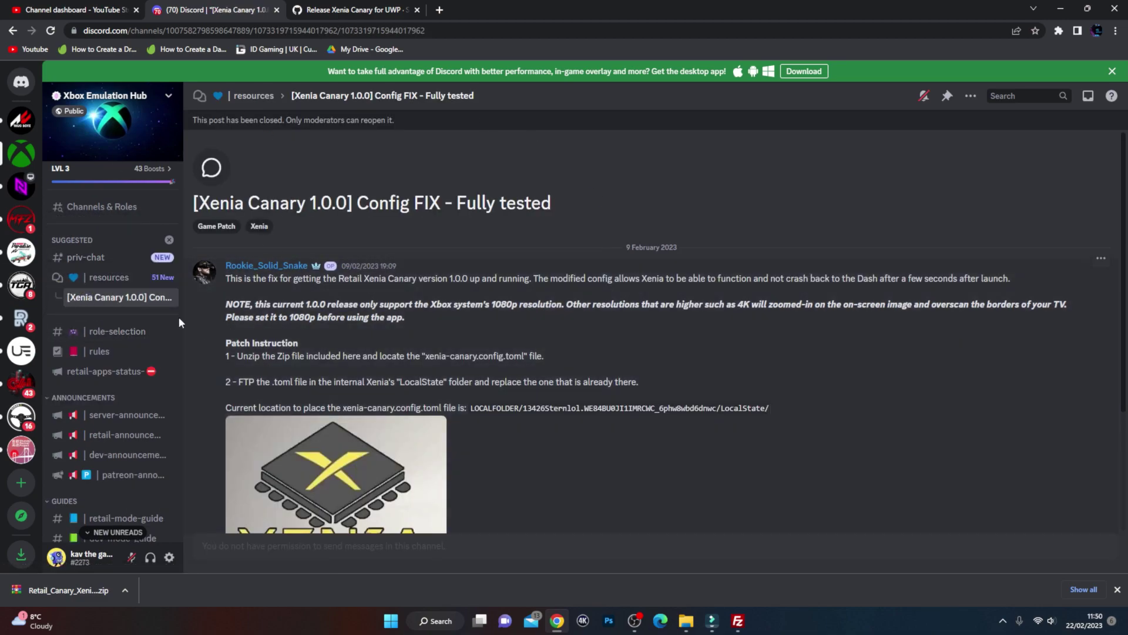
pyautogui.scroll(-2, 391, 316)
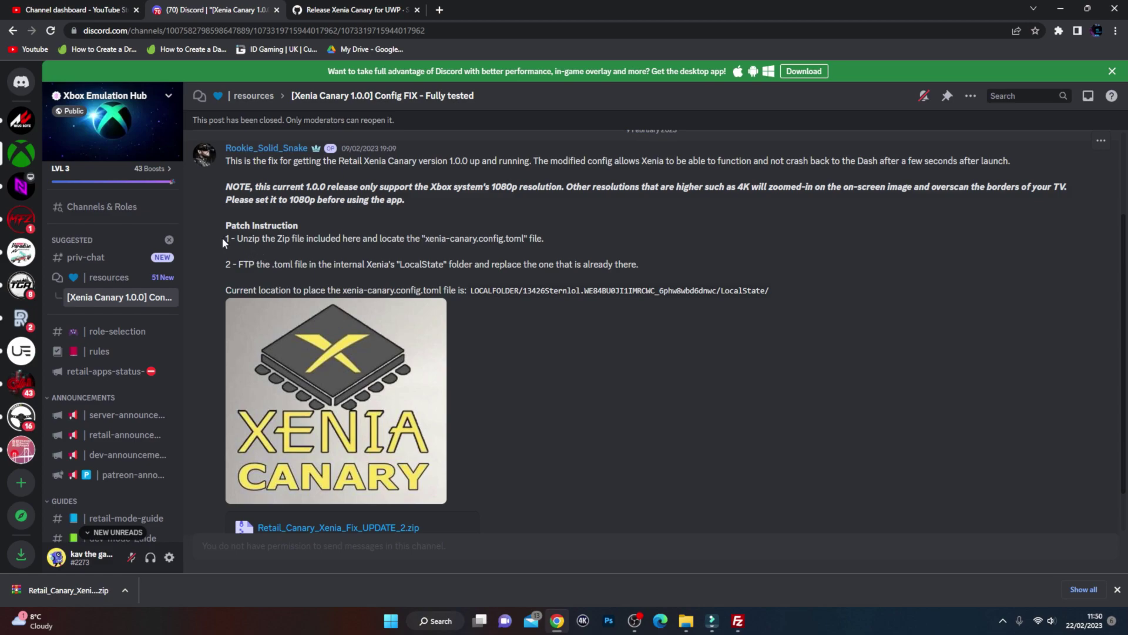
# Review the patch instructions, show the downloaded Xenia fix zip in its folder, and open the extracted Retail_Canary_Xenia_Fix_UPDATE_2 folder.
pyautogui.moveTo(223, 237); pyautogui.dragTo(774, 308)
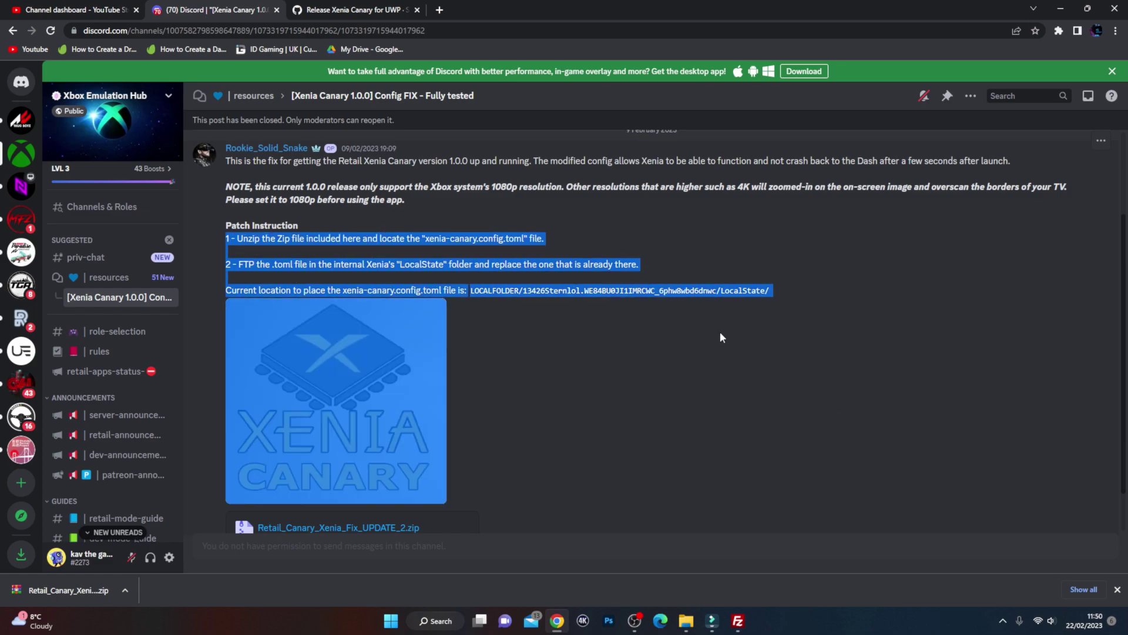
pyautogui.scroll(-1, 555, 416)
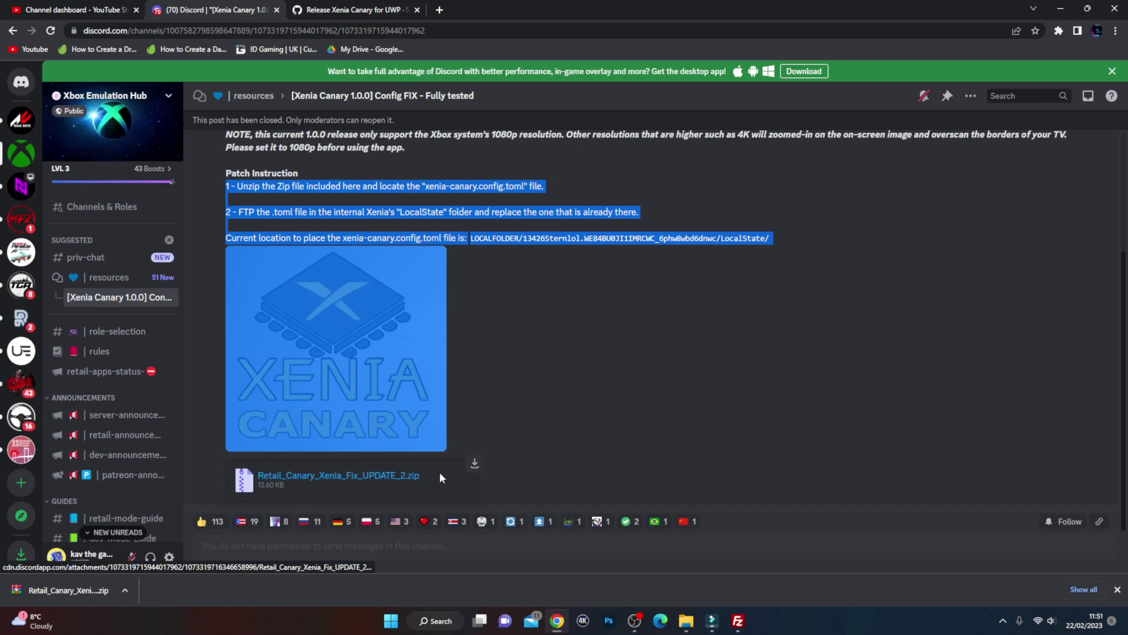
pyautogui.click(125, 591)
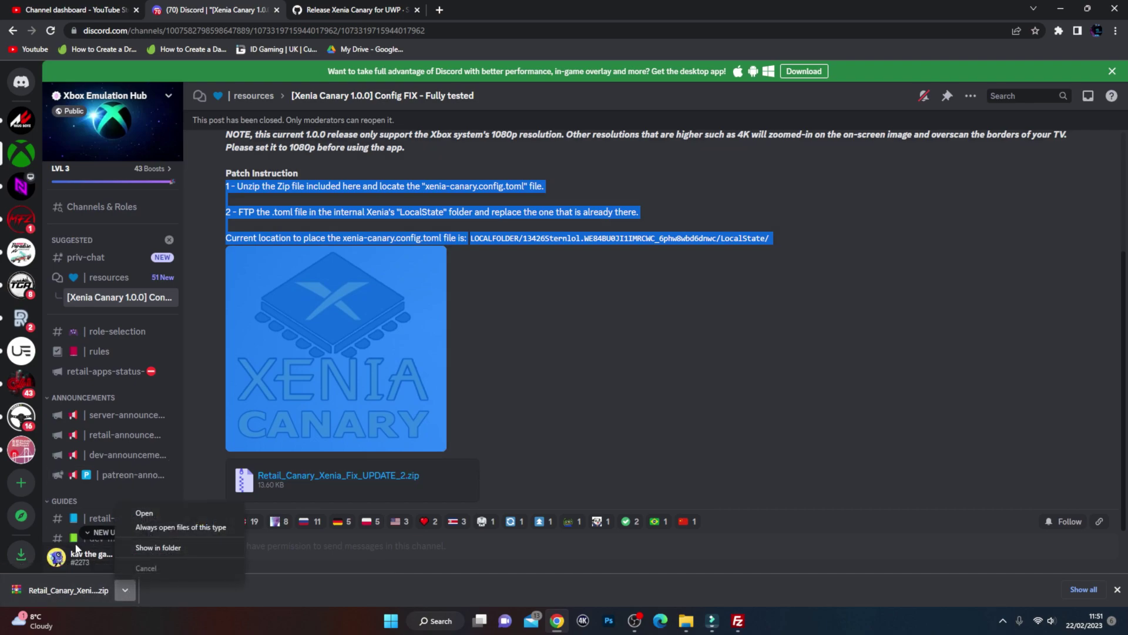
pyautogui.click(165, 549)
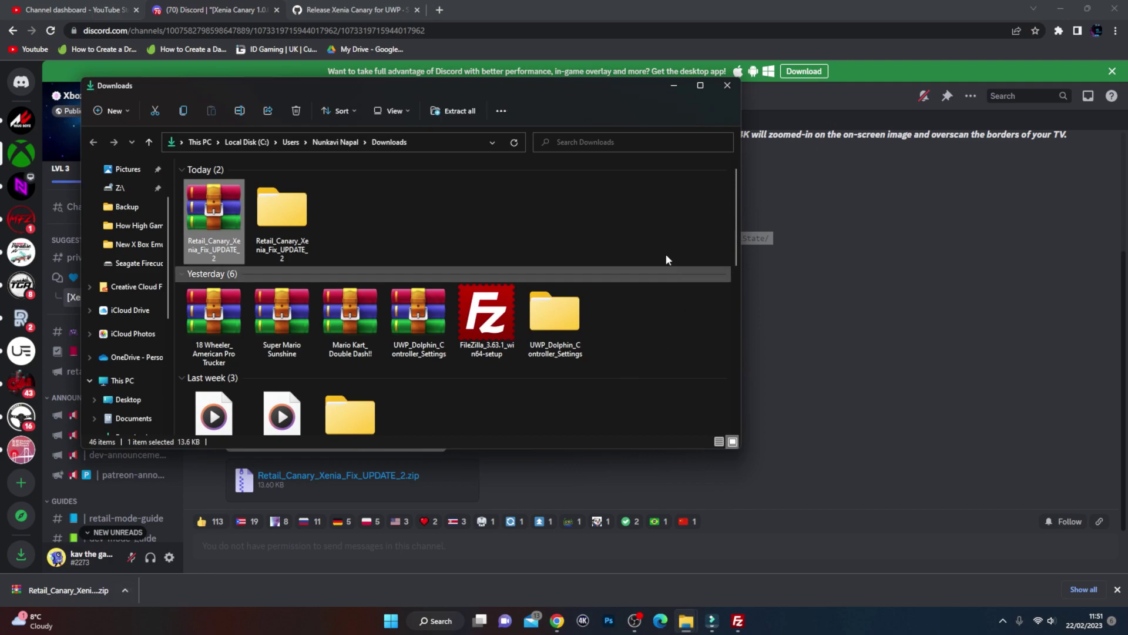
pyautogui.rightClick(233, 218)
pyautogui.click(442, 209)
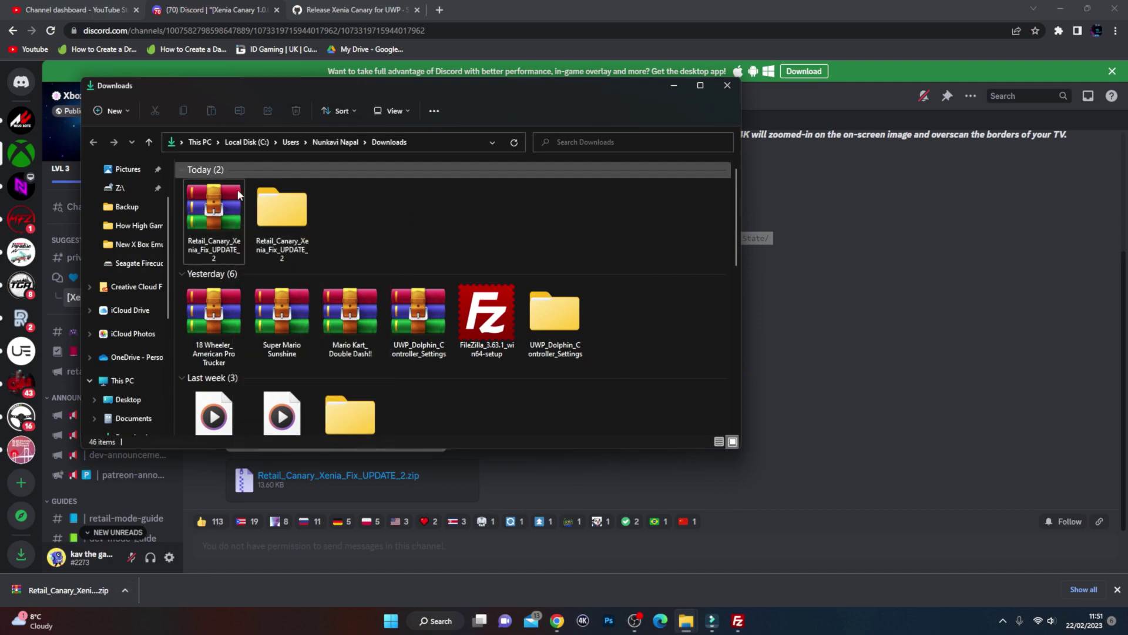
pyautogui.doubleClick(282, 203)
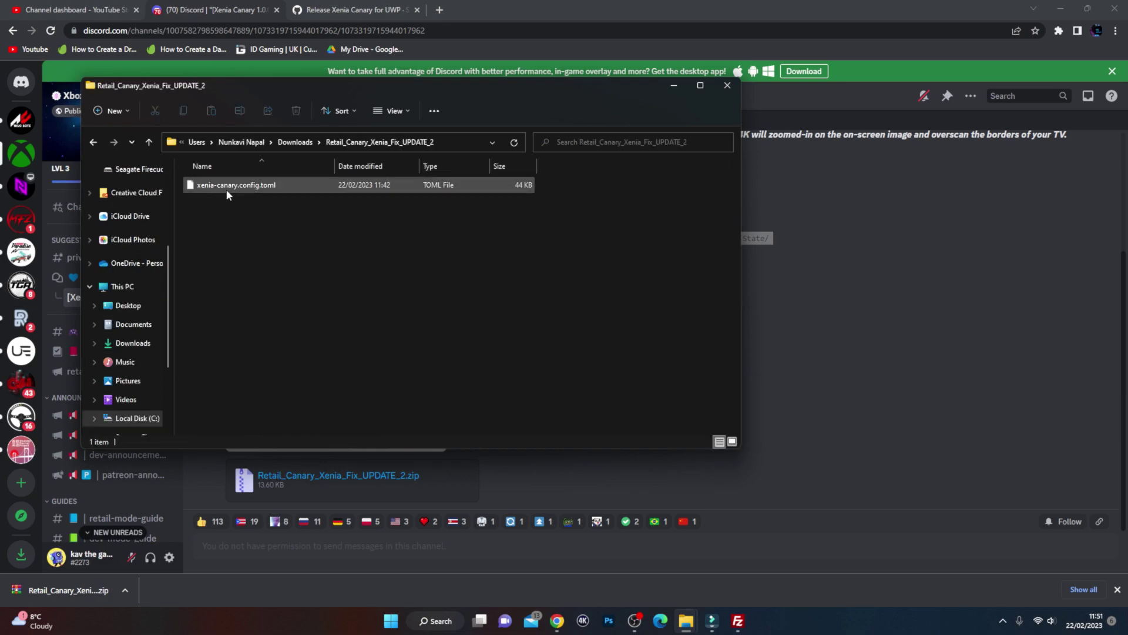
# Upload xenia-canary.config.toml from the extracted folder to the remote LocalState folder in FileZilla, overwriting the existing file.
pyautogui.moveTo(465, 89); pyautogui.dragTo(417, 121)
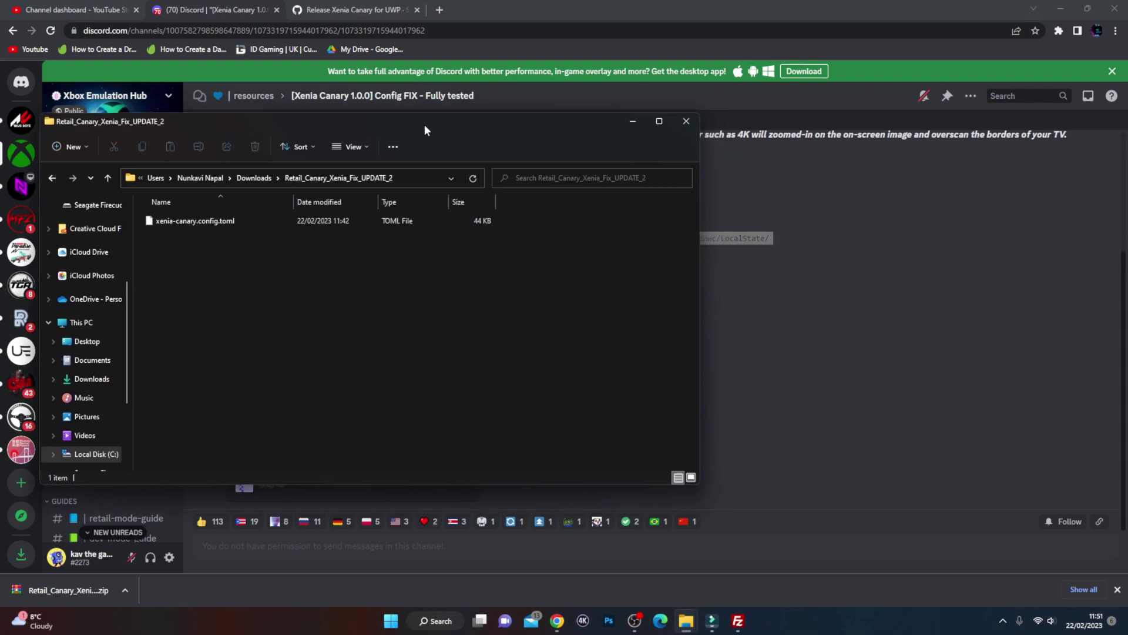
pyautogui.moveTo(747, 623)
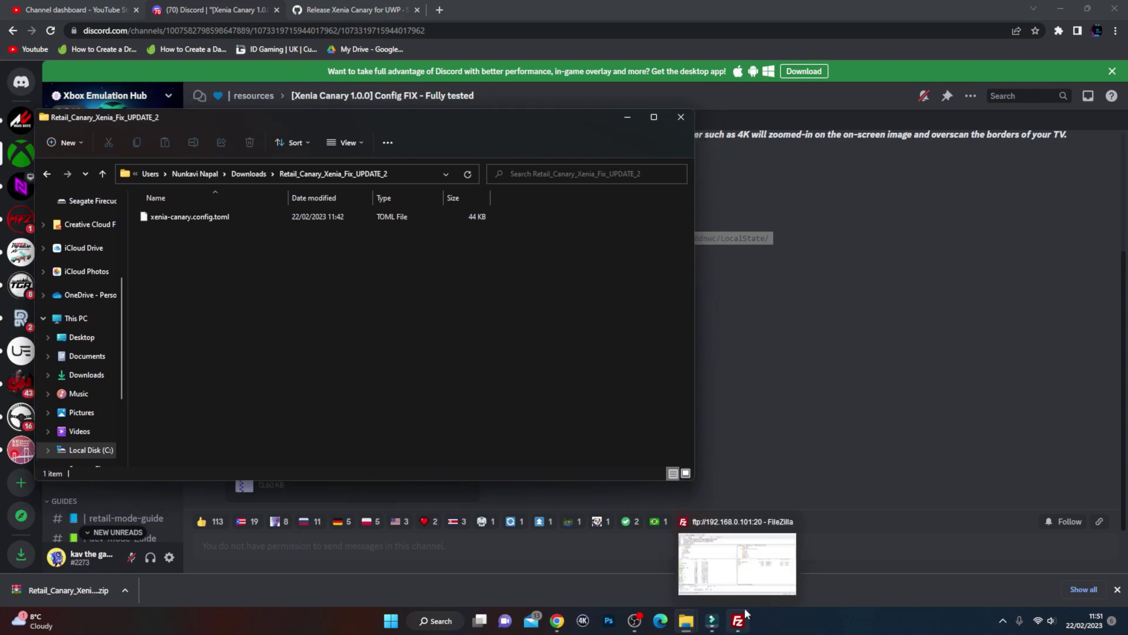
pyautogui.click(738, 621)
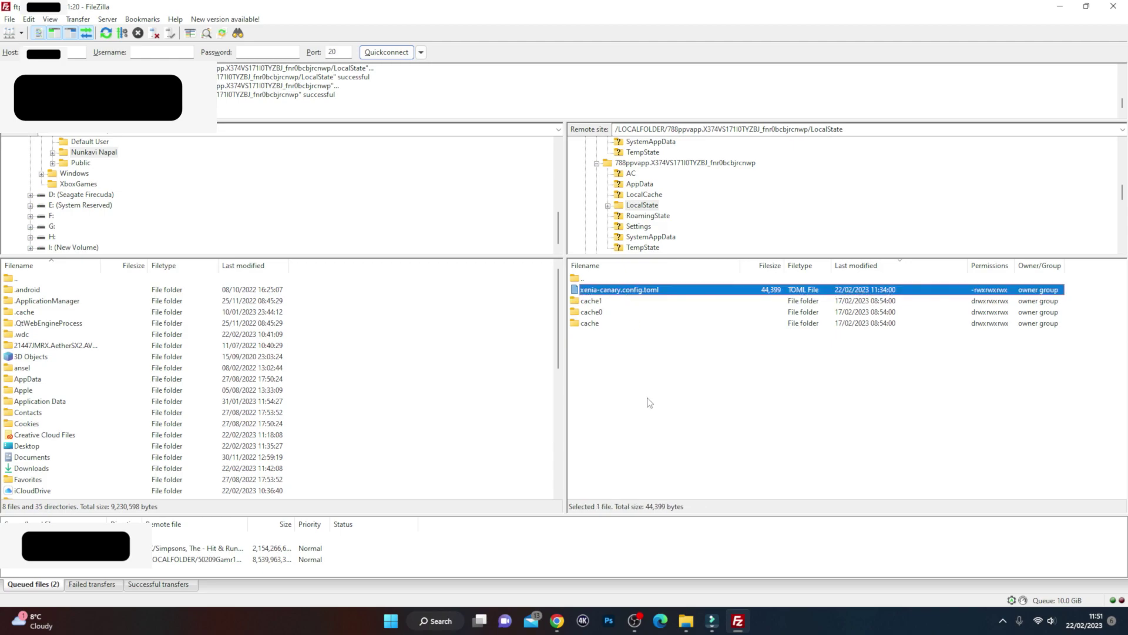
pyautogui.moveTo(677, 627)
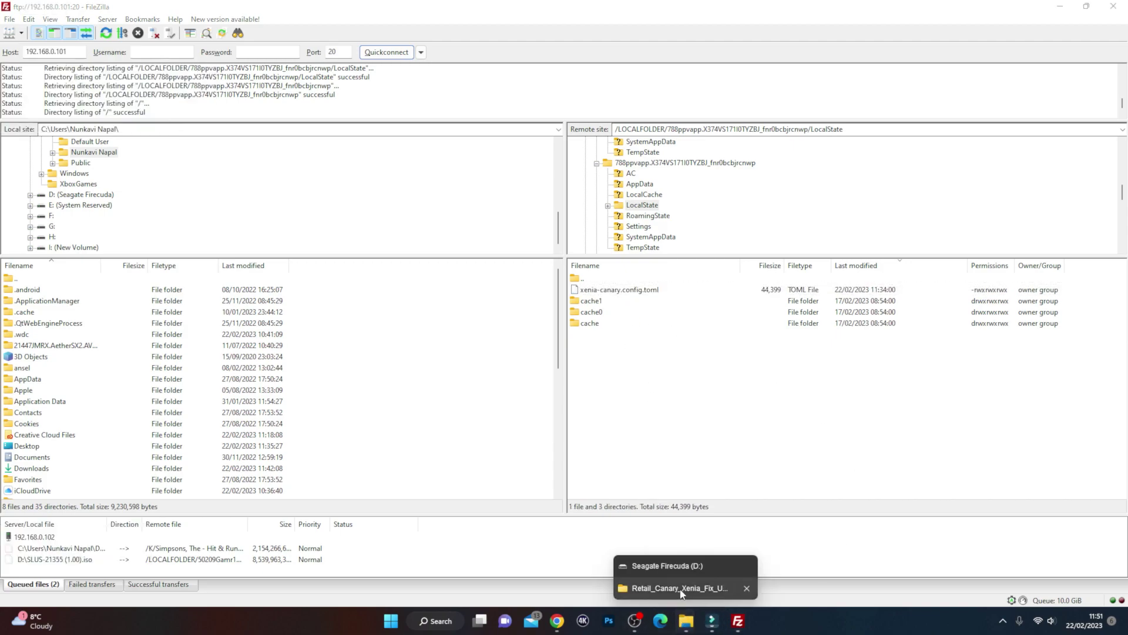
pyautogui.click(679, 585)
pyautogui.moveTo(178, 222); pyautogui.dragTo(851, 400)
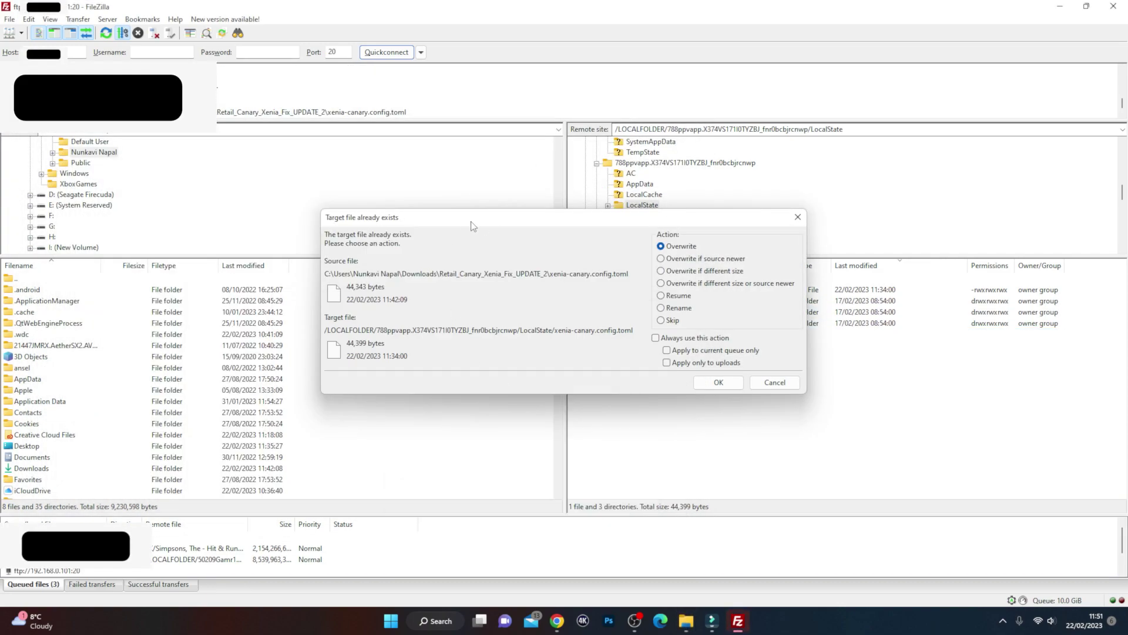
pyautogui.moveTo(473, 227); pyautogui.dragTo(316, 195)
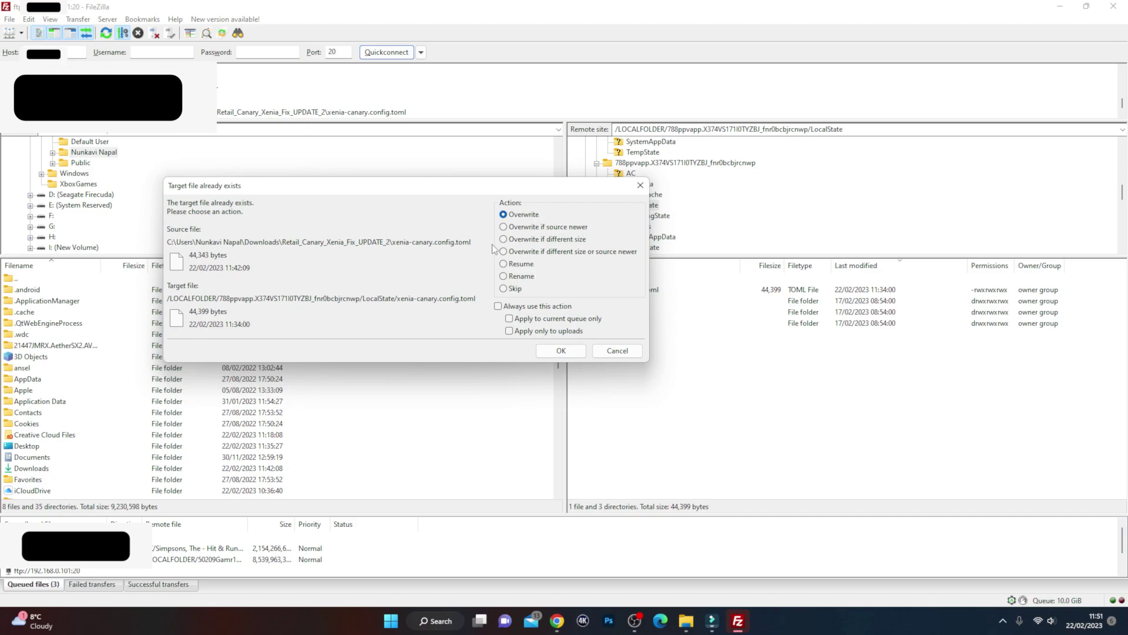
pyautogui.click(561, 351)
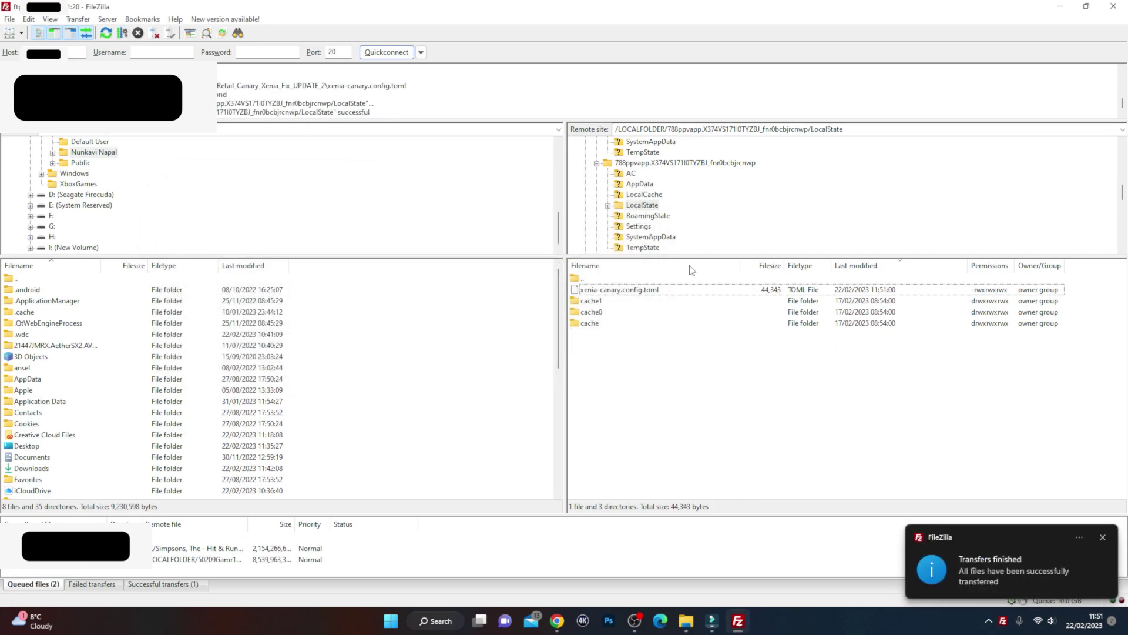
pyautogui.click(1102, 537)
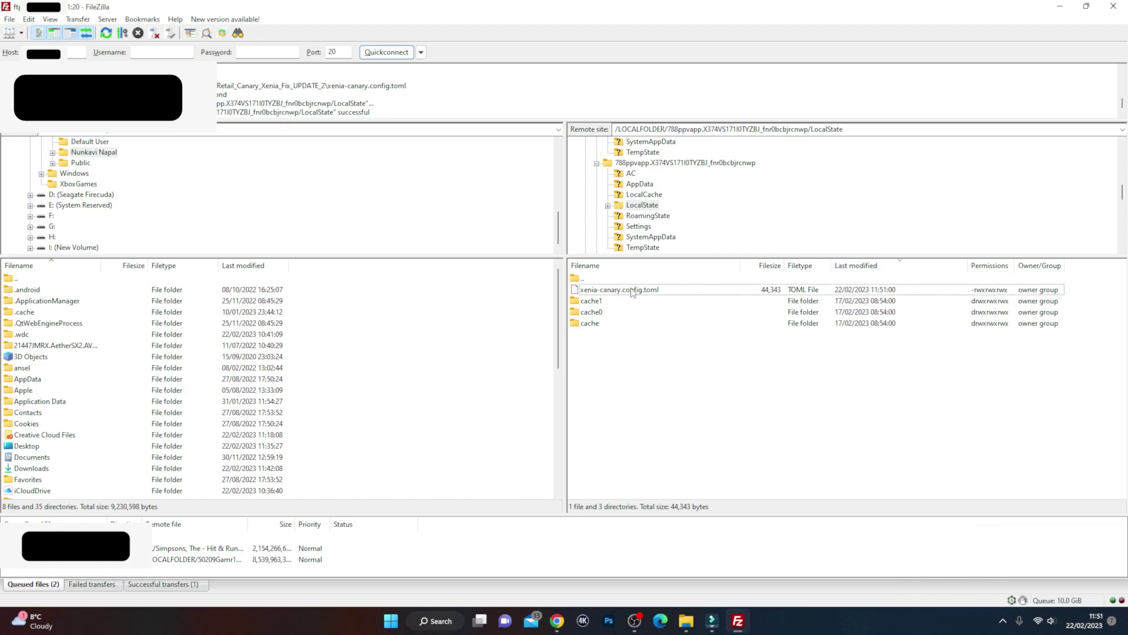
# Check the replaced xenia-canary.config.toml in the remote LocalState folder and its place in the remote directory tree.
pyautogui.click(846, 294)
pyautogui.click(819, 384)
pyautogui.scroll(3, 646, 221)
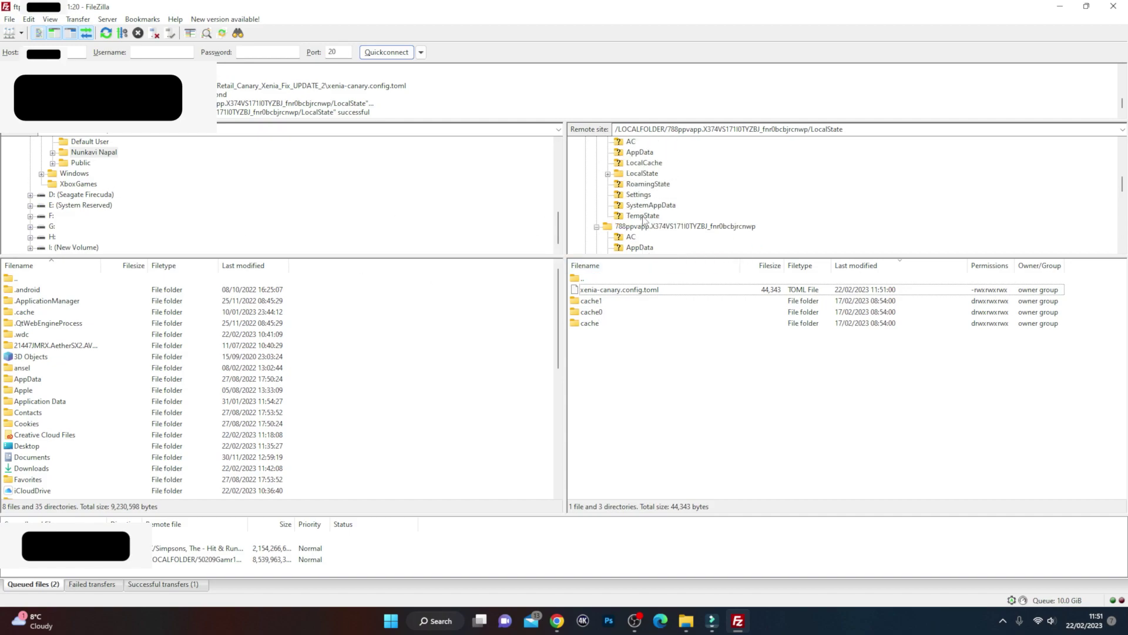
pyautogui.scroll(3, 647, 221)
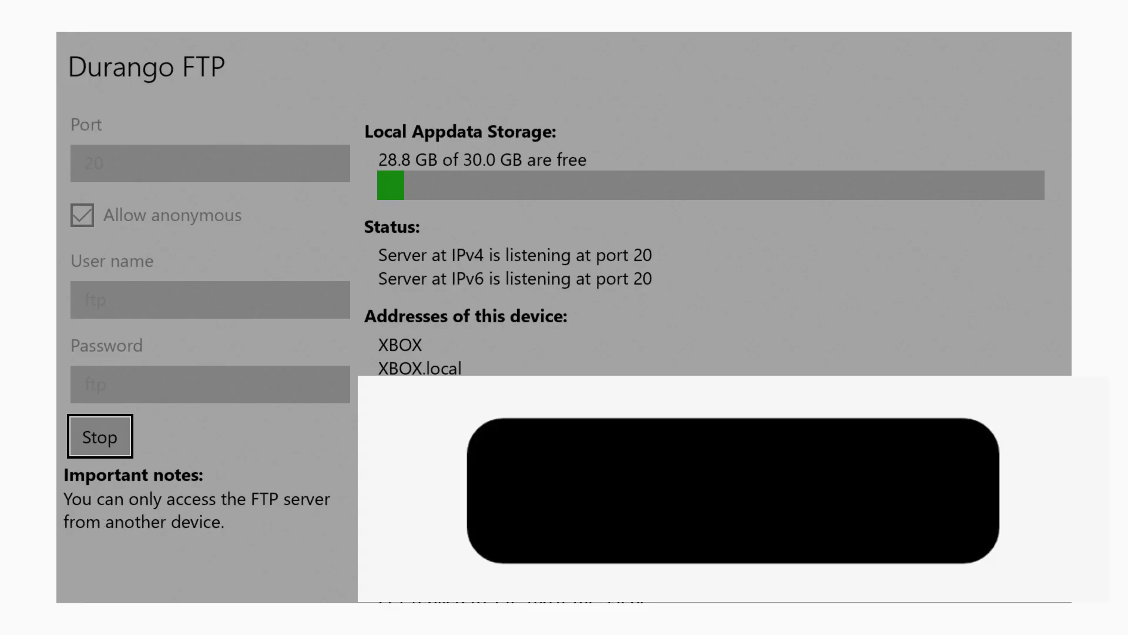
# Stop the Durango FTP server on the Xbox and launch Xenia from the Games library.
pyautogui.press('Return')
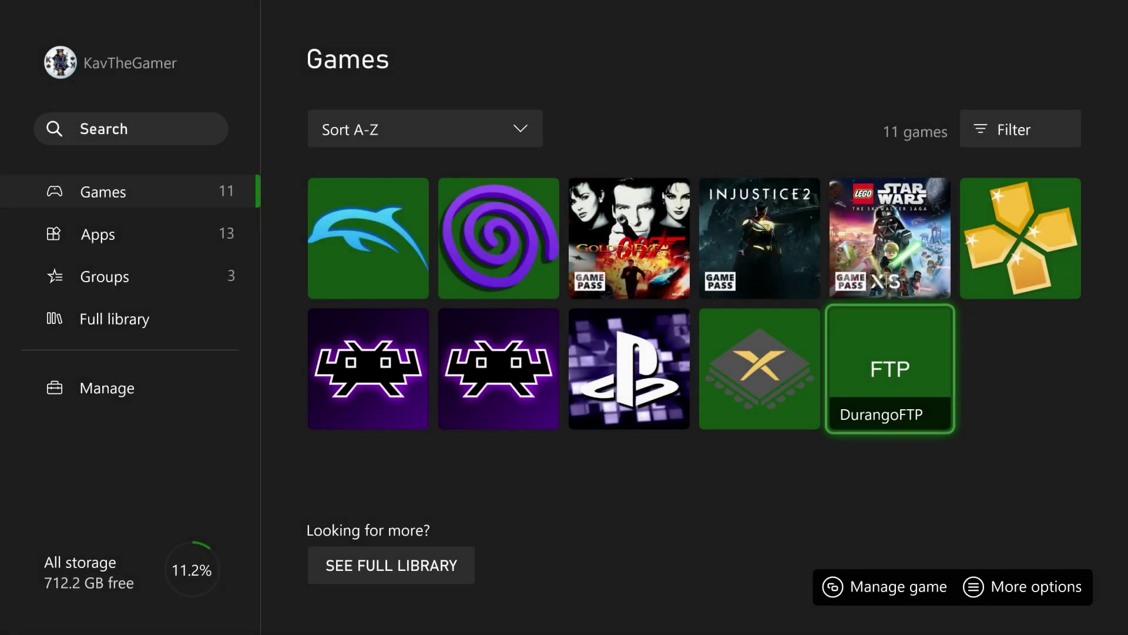
pyautogui.press('Left')
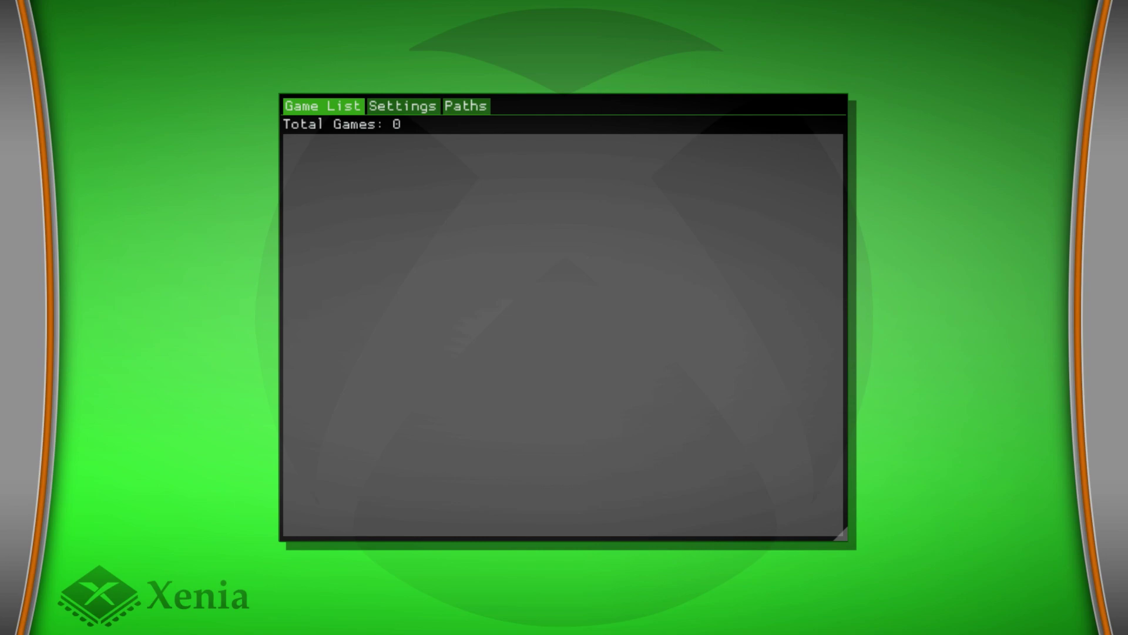
pyautogui.press('Right')
pyautogui.press('Left')
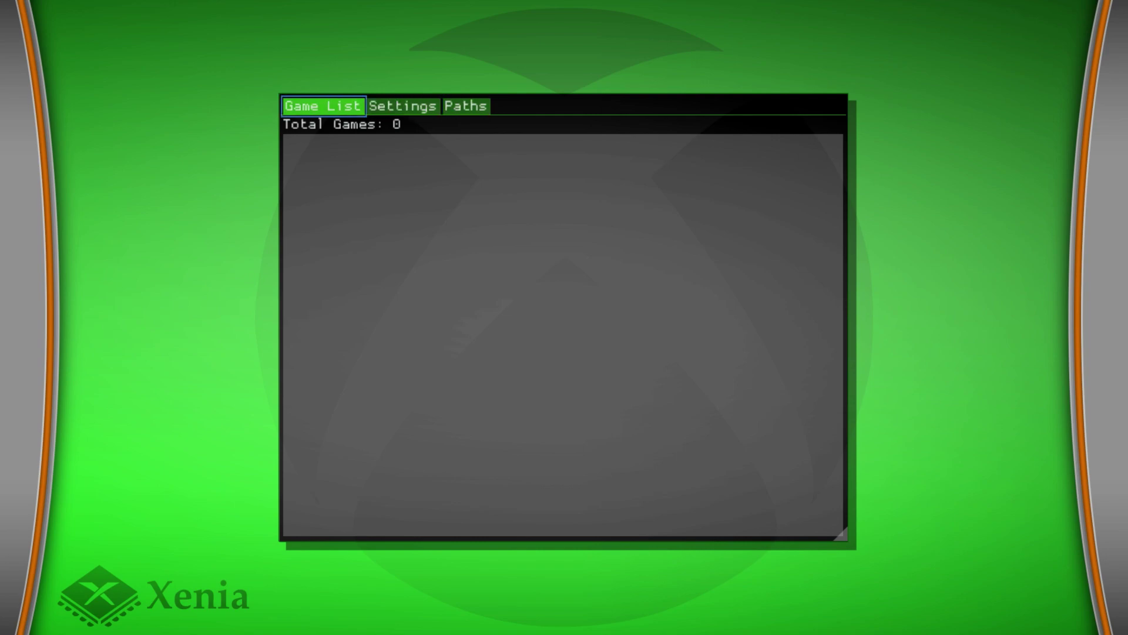
# Open Xenia's Settings and look through the resolution scale, V-Sync, MSAA, mount cache and DXBC options.
pyautogui.press('Right')
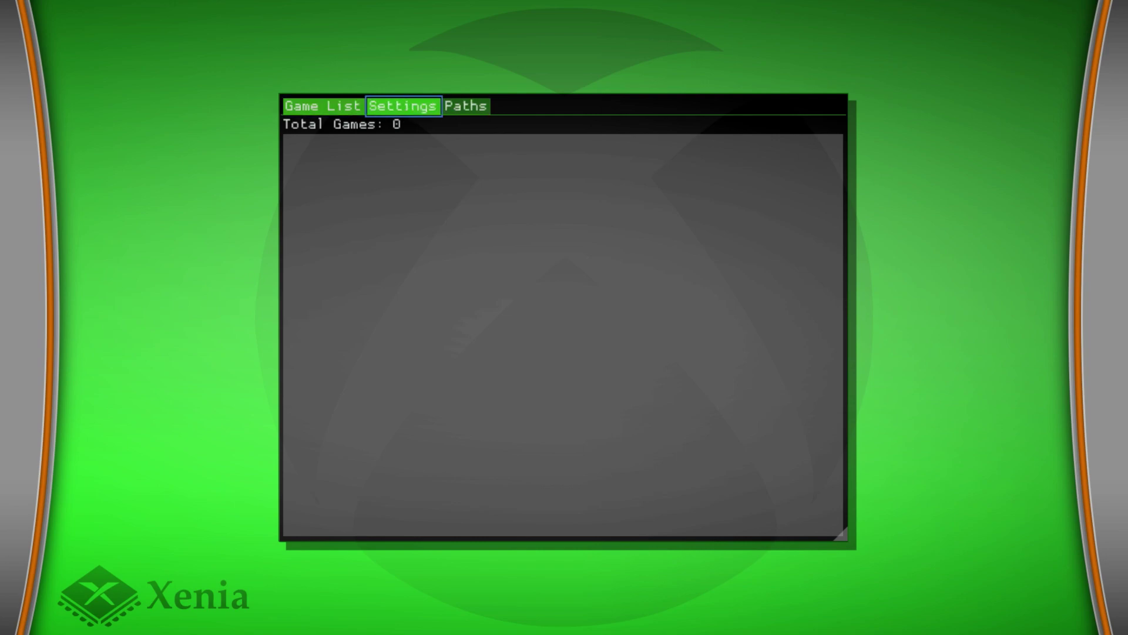
pyautogui.press('Return')
pyautogui.press('Down')
pyautogui.press('Down')
pyautogui.press('Down')
pyautogui.press('Down')
pyautogui.press('Down')
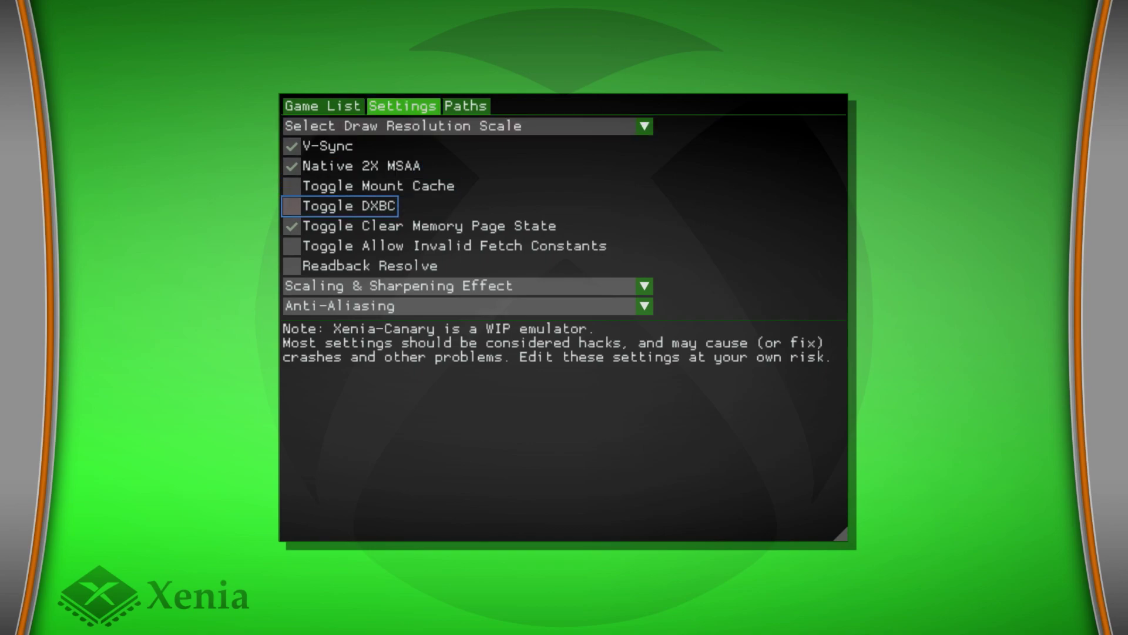
pyautogui.press('Up')
pyautogui.press('Up')
pyautogui.press('Up')
pyautogui.press('Up')
pyautogui.press('Up')
# View Xenia's Paths options for game and config folders, then return through Game List to Settings.
pyautogui.press('Right')
pyautogui.press('Right')
pyautogui.press('Return')
pyautogui.press('Down')
pyautogui.press('Up')
pyautogui.press('Left')
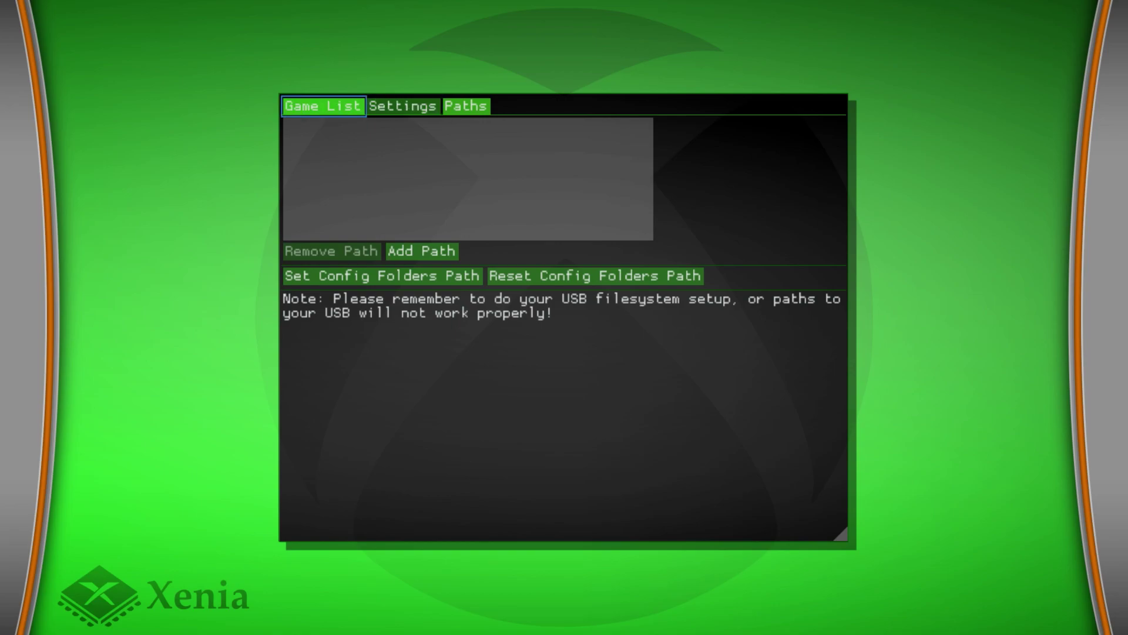
pyautogui.press('Return')
pyautogui.press('Right')
pyautogui.press('Return')
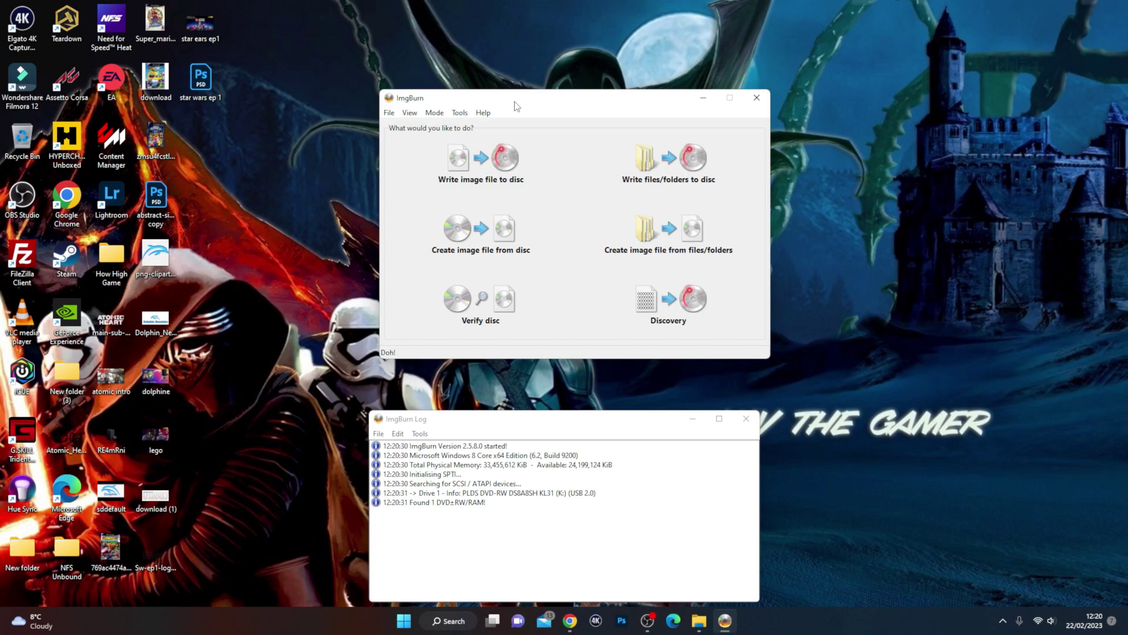
# Switch to ImgBurn and create an image file from the disc in drive K:, saved as I:\BURNOUT2POINTOFIMPACT.ISO.
pyautogui.moveTo(553, 103); pyautogui.dragTo(542, 107)
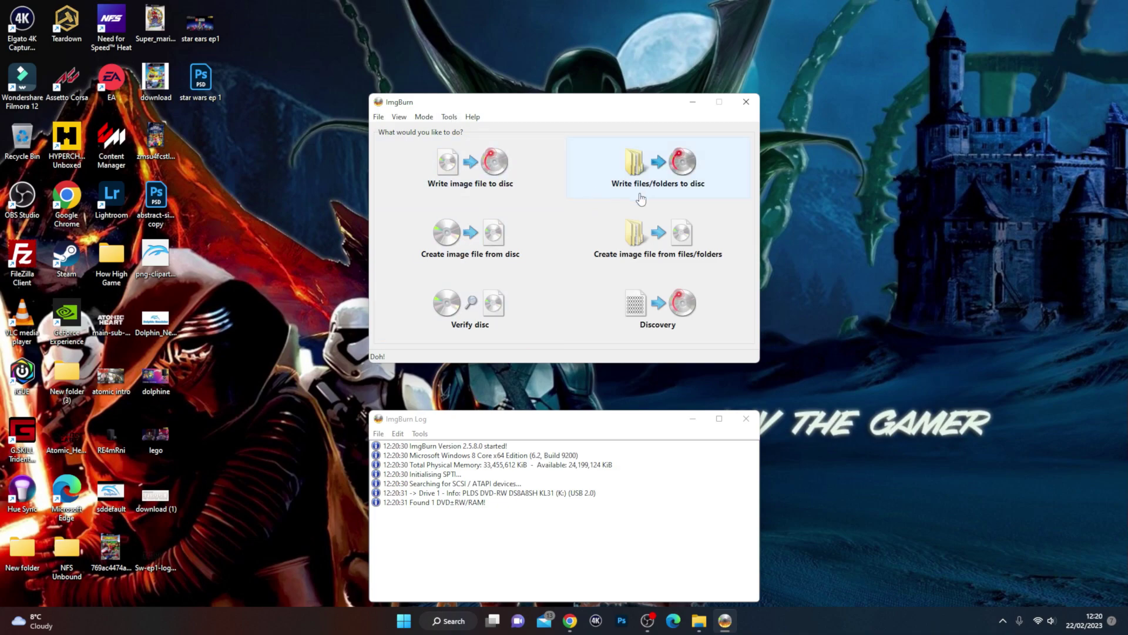
pyautogui.click(495, 230)
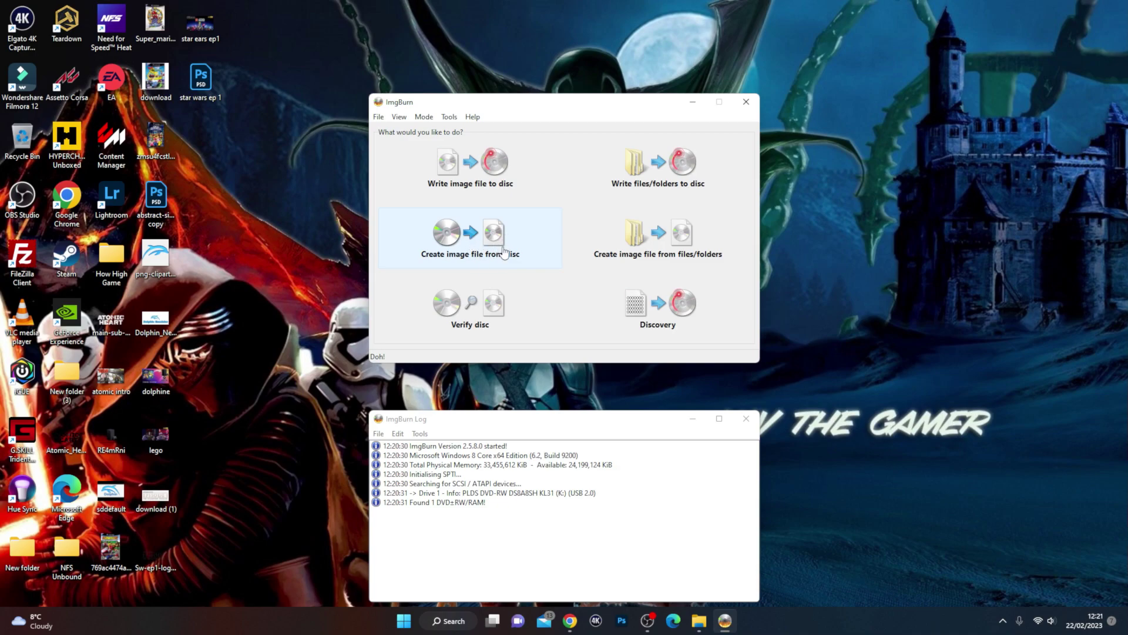
pyautogui.click(461, 245)
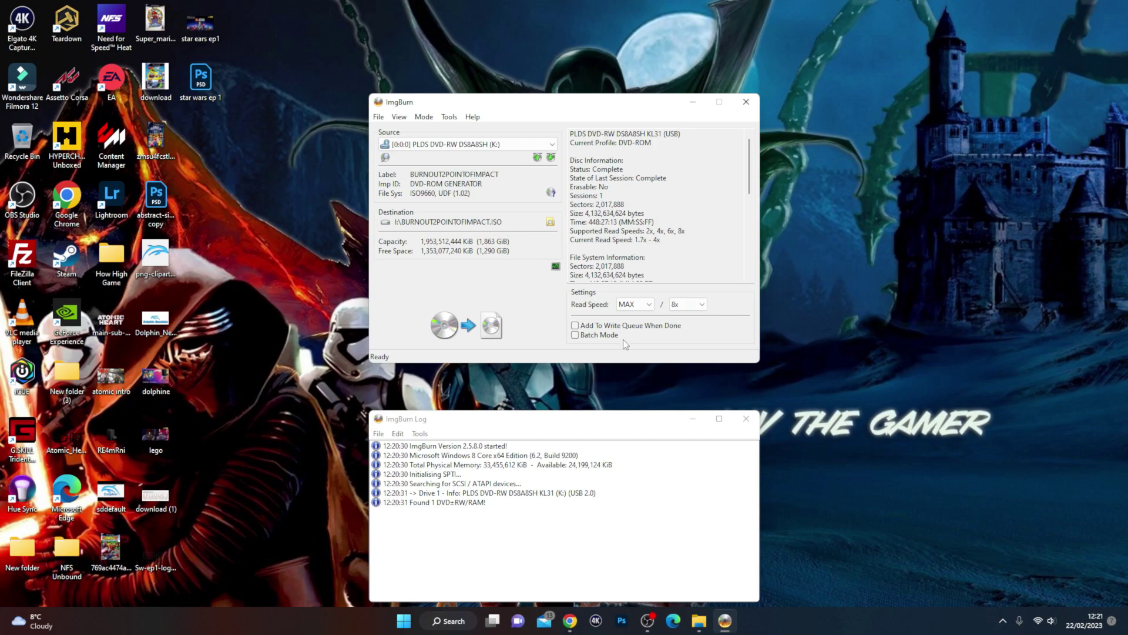
pyautogui.click(469, 326)
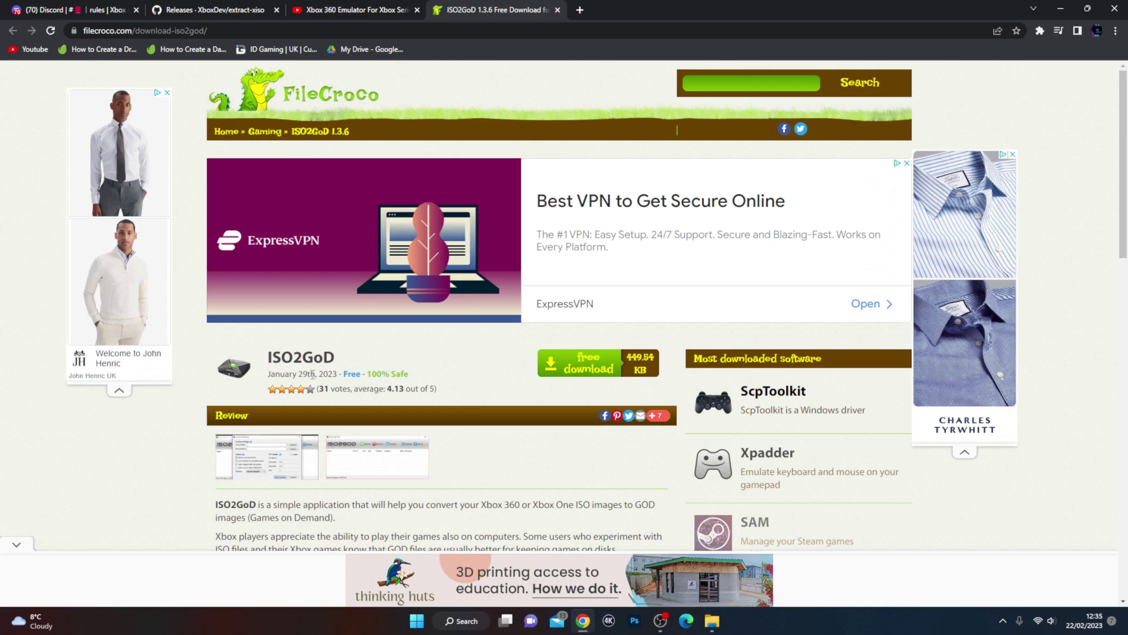
# Read the ISO2GoD page on FileCroco in the browser, examining how it converts Xbox ISO images to Games on Demand files.
pyautogui.scroll(-4, 435, 356)
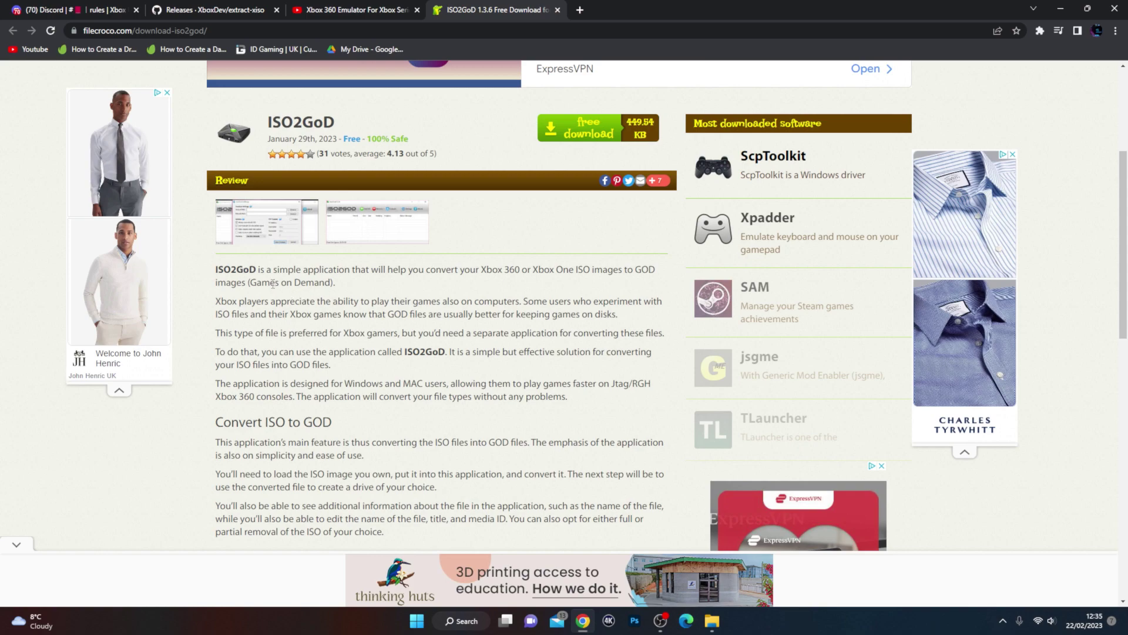
pyautogui.scroll(-1, 529, 276)
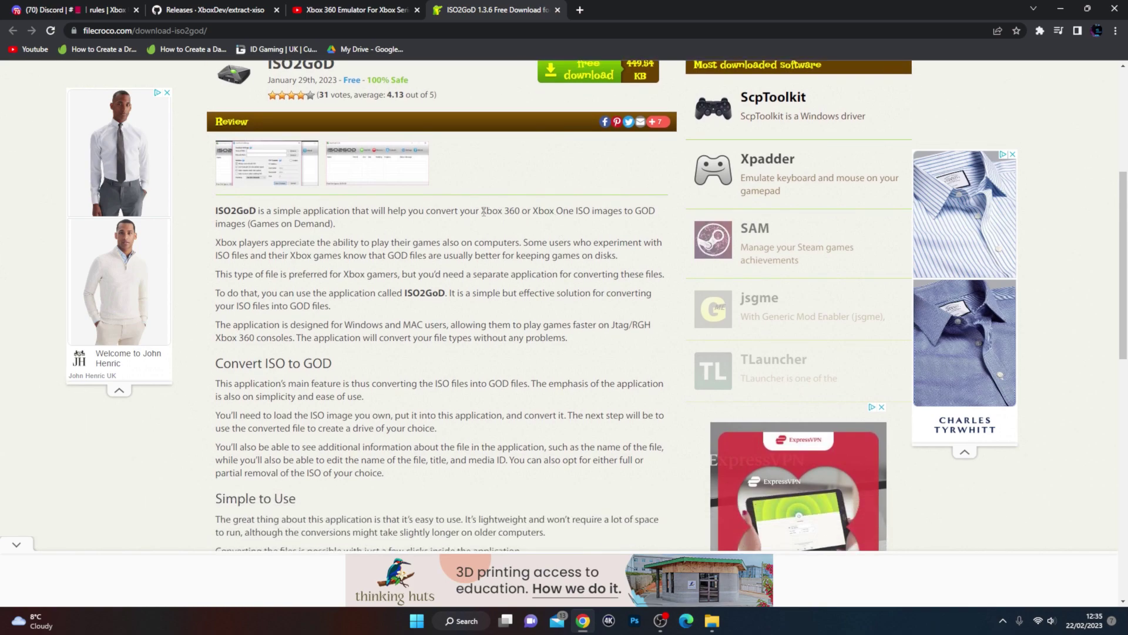
pyautogui.moveTo(484, 212); pyautogui.dragTo(602, 210)
pyautogui.click(601, 224)
pyautogui.moveTo(303, 365); pyautogui.dragTo(349, 369)
pyautogui.scroll(-2, 411, 311)
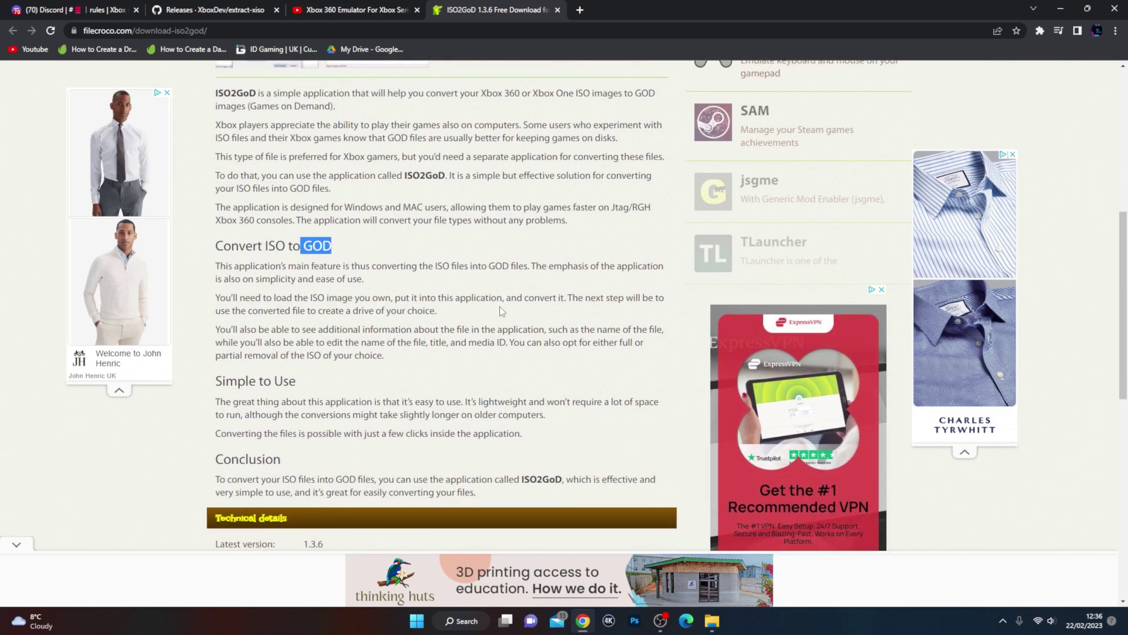
pyautogui.scroll(-2, 417, 298)
pyautogui.scroll(3, 417, 302)
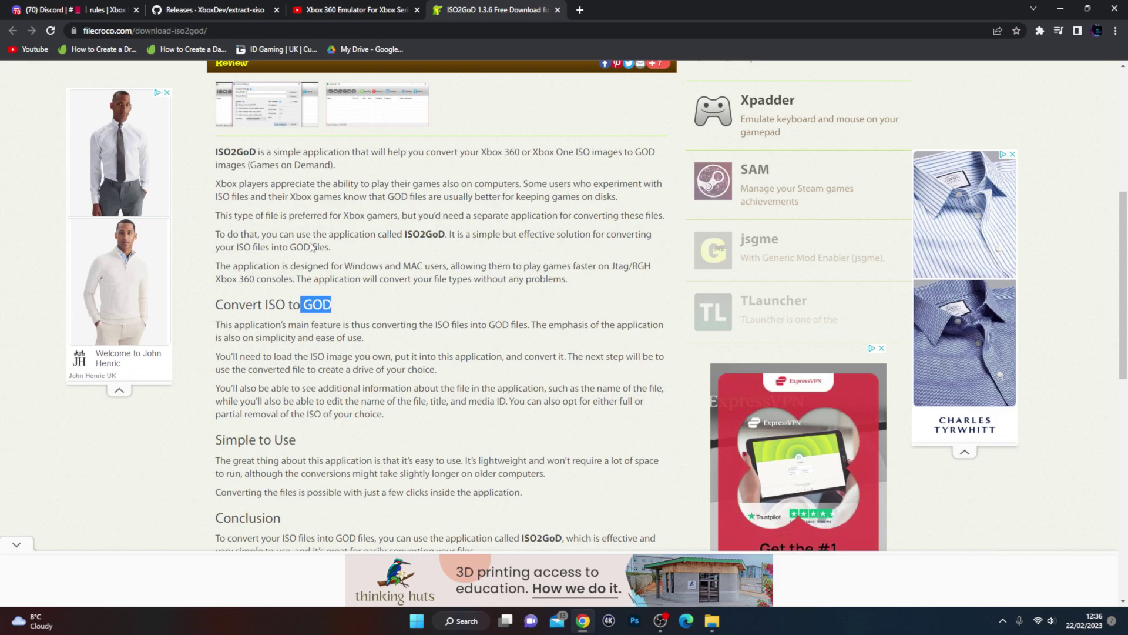
pyautogui.moveTo(252, 164); pyautogui.dragTo(320, 165)
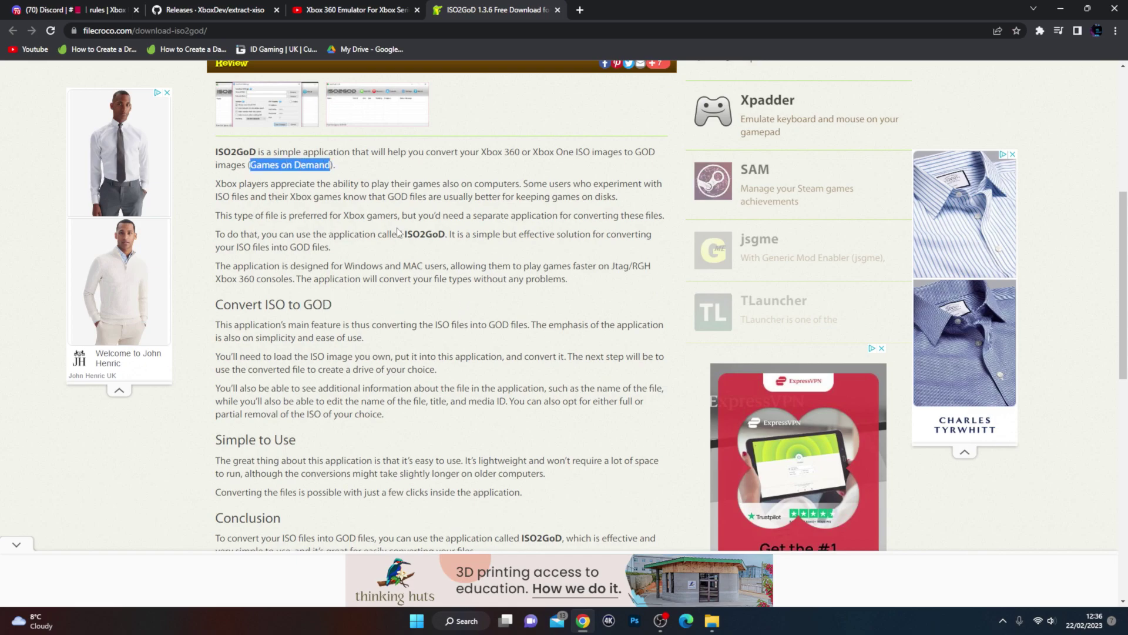
pyautogui.moveTo(435, 216); pyautogui.dragTo(439, 215)
# Open the ISO2GoD download page and bring its mirror selection into view.
pyautogui.scroll(5, 458, 308)
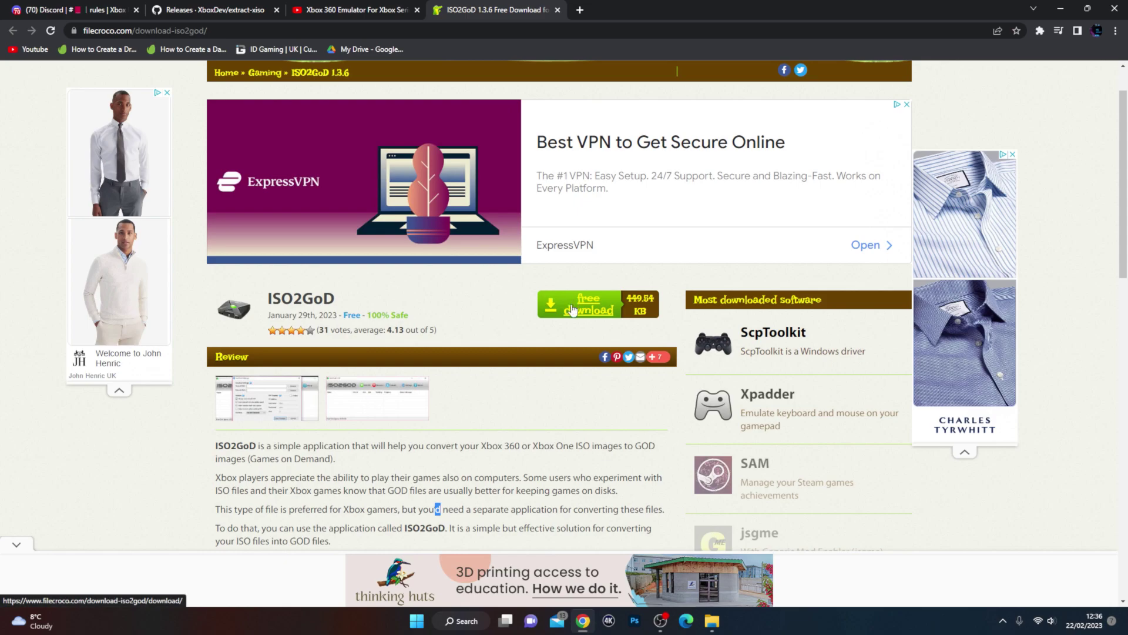
pyautogui.click(571, 310)
pyautogui.click(647, 205)
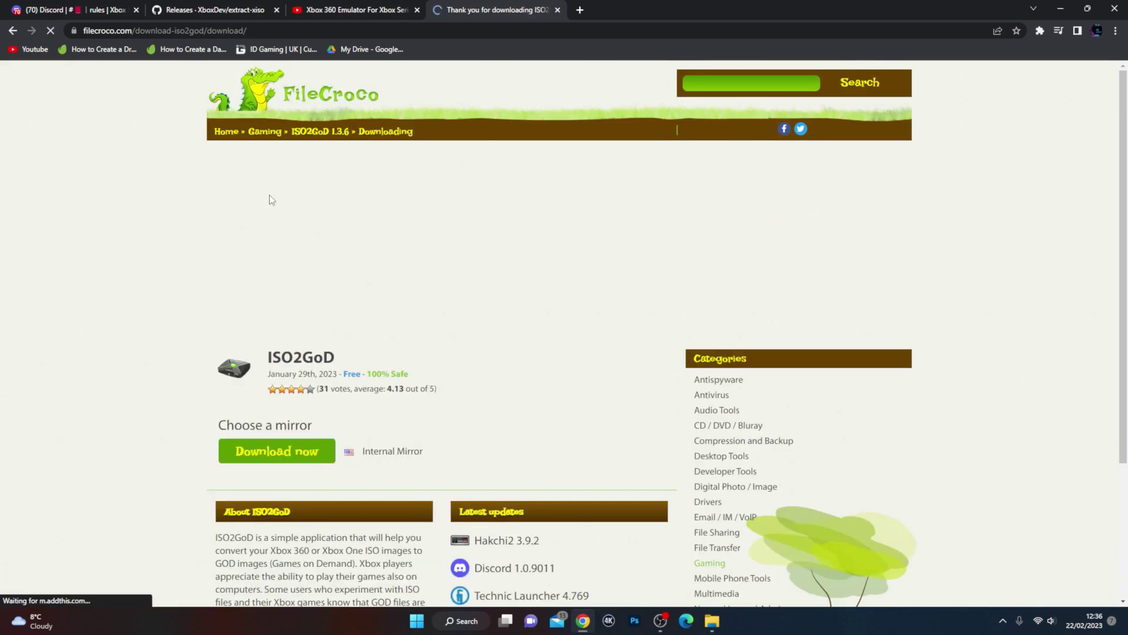
pyautogui.scroll(-2, 71, 412)
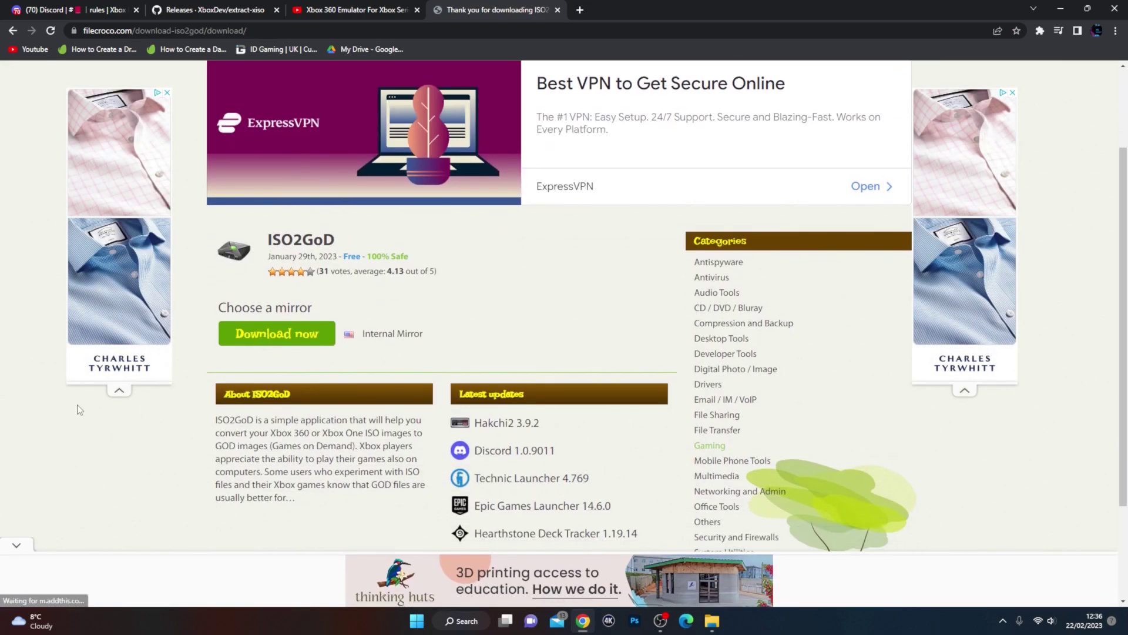
# Download iso2god.zip from the internal mirror and open the archive from the Downloads folder with WinRAR.
pyautogui.click(318, 339)
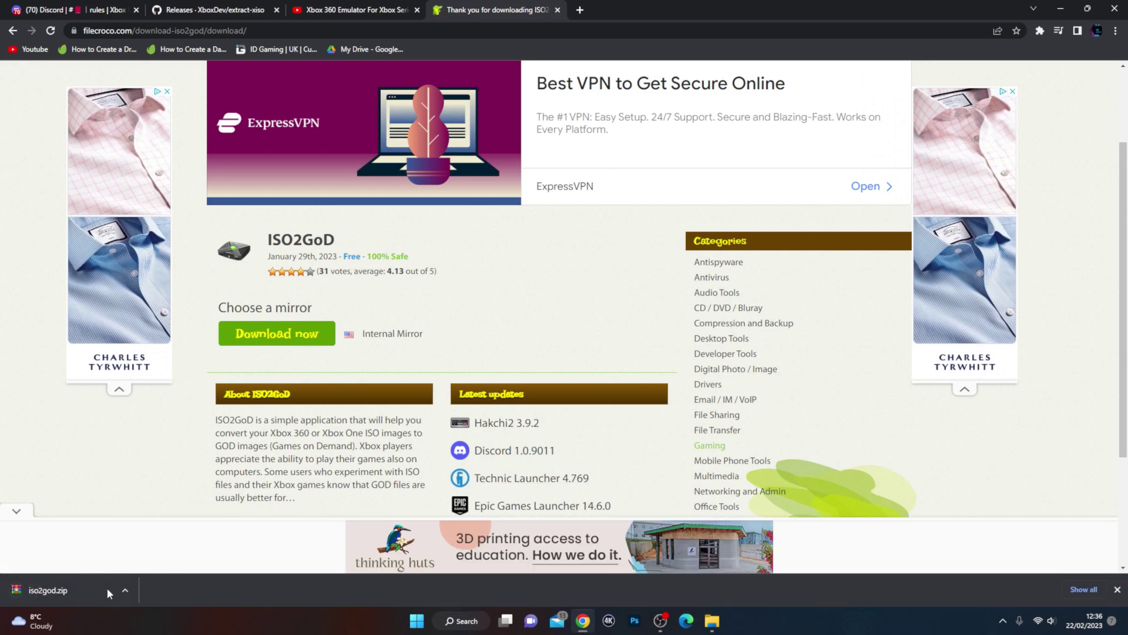
pyautogui.click(125, 589)
pyautogui.click(143, 555)
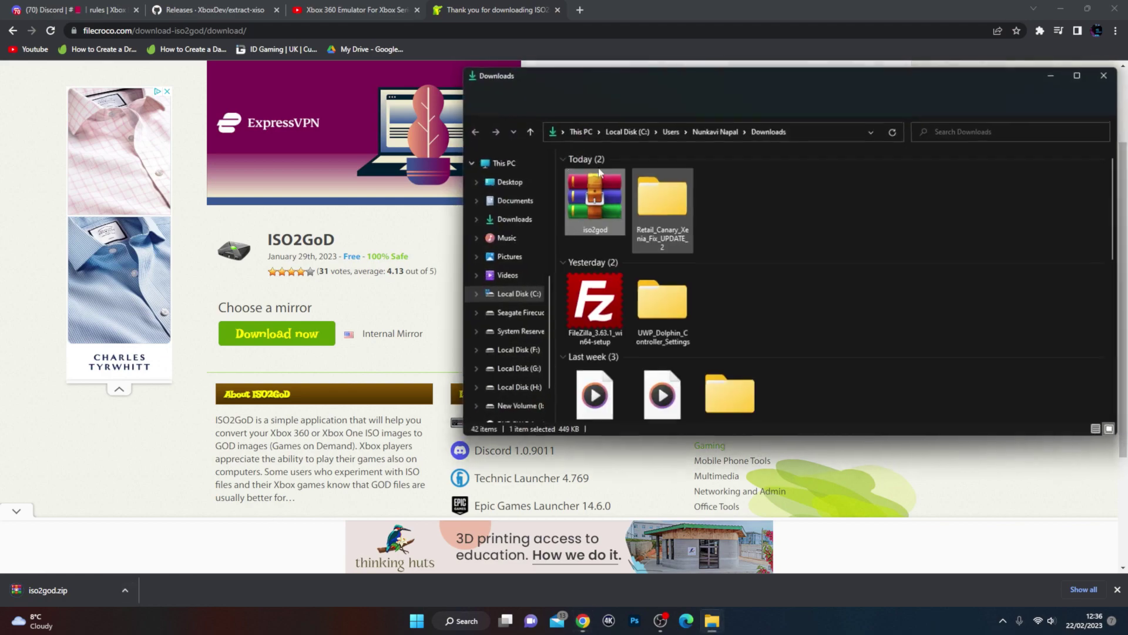
pyautogui.rightClick(582, 221)
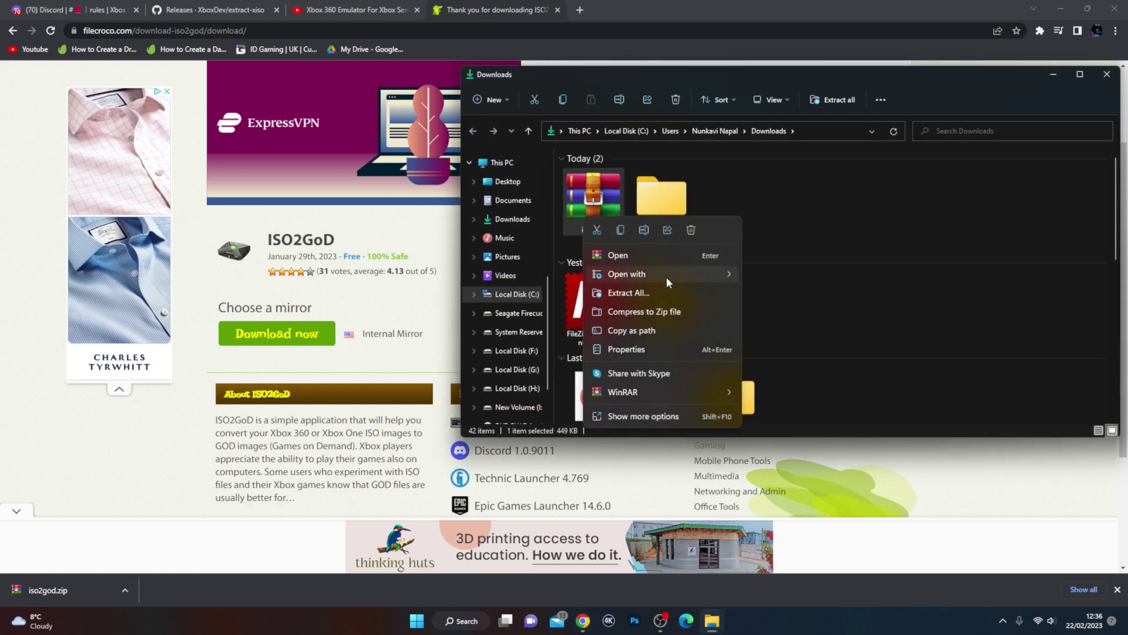
pyautogui.moveTo(667, 277)
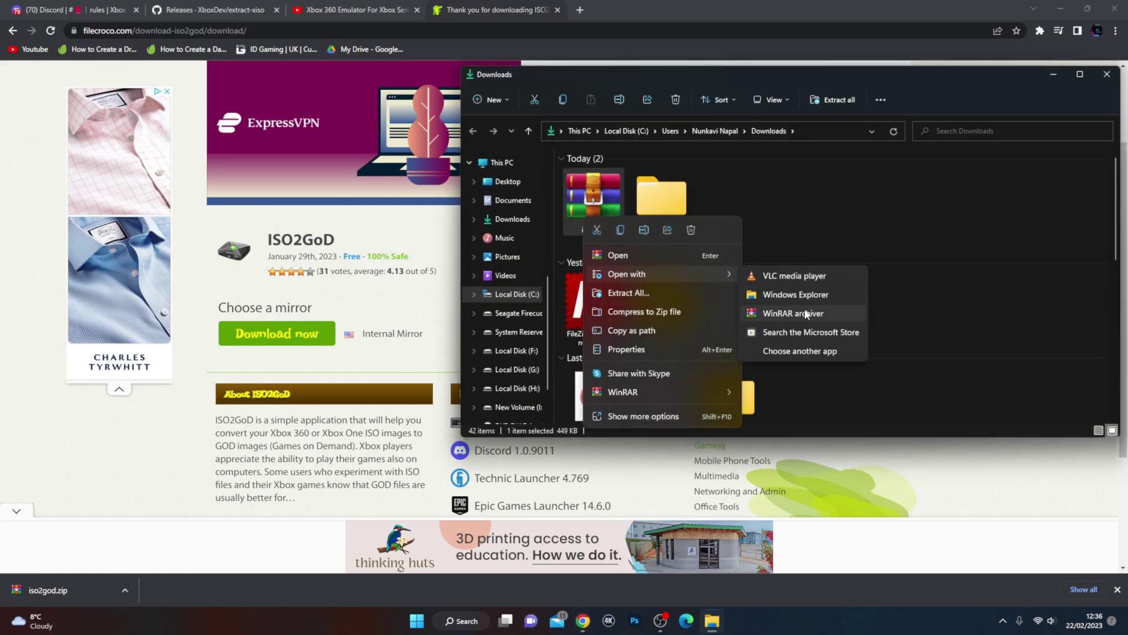
pyautogui.click(806, 313)
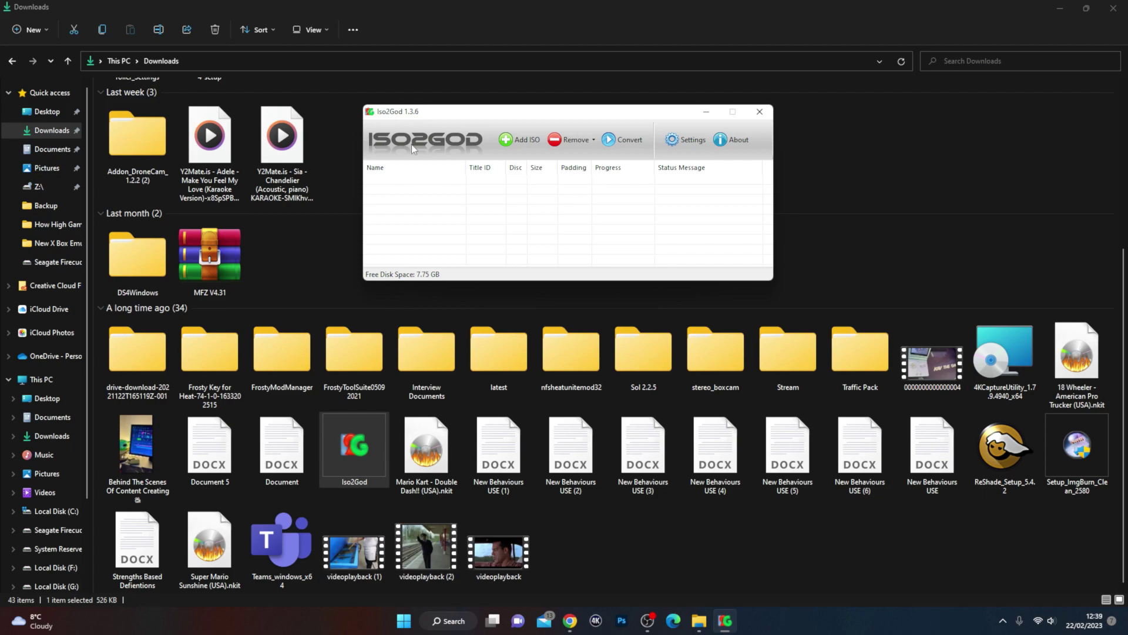
# View Iso2God's Add ISO options for image location, output location and padding removal, then close them.
pyautogui.click(524, 143)
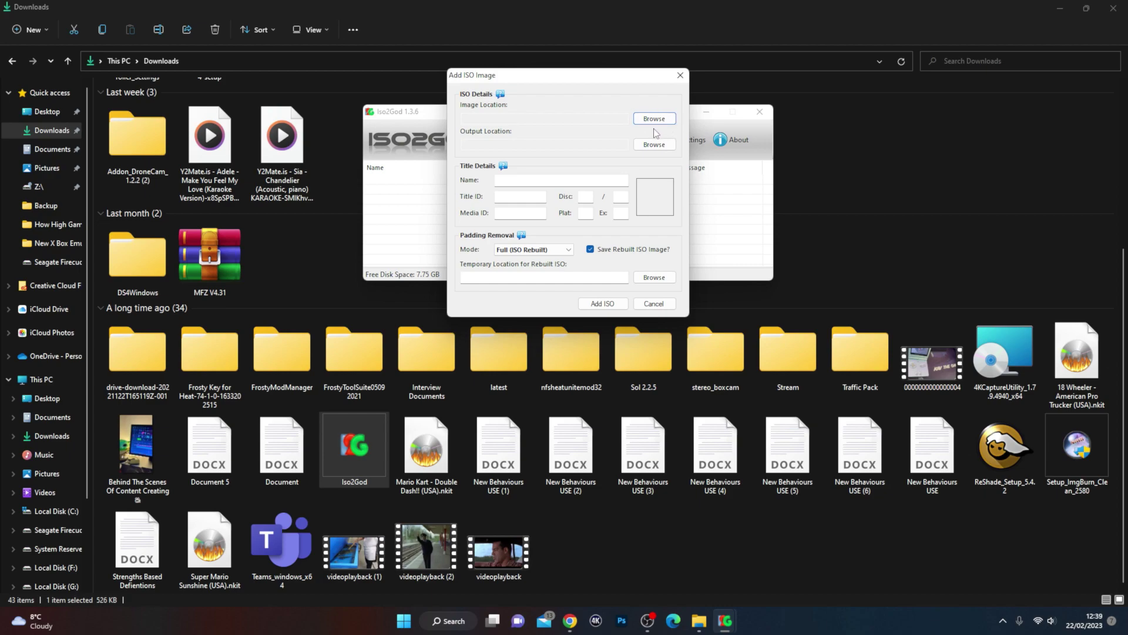
pyautogui.moveTo(596, 80); pyautogui.dragTo(468, 178)
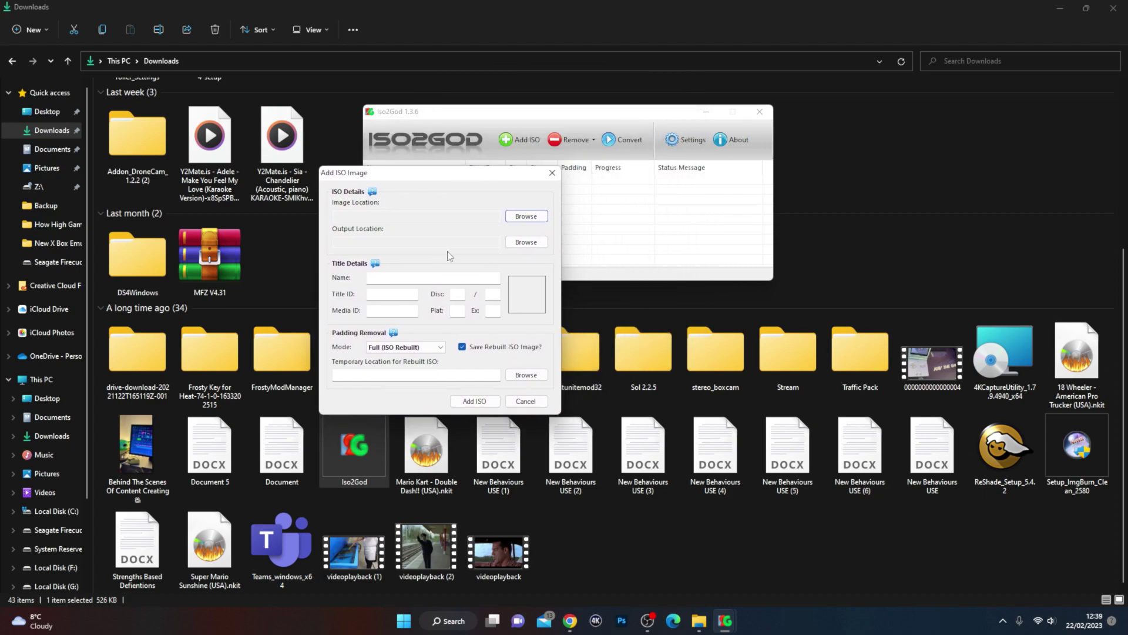
pyautogui.click(552, 172)
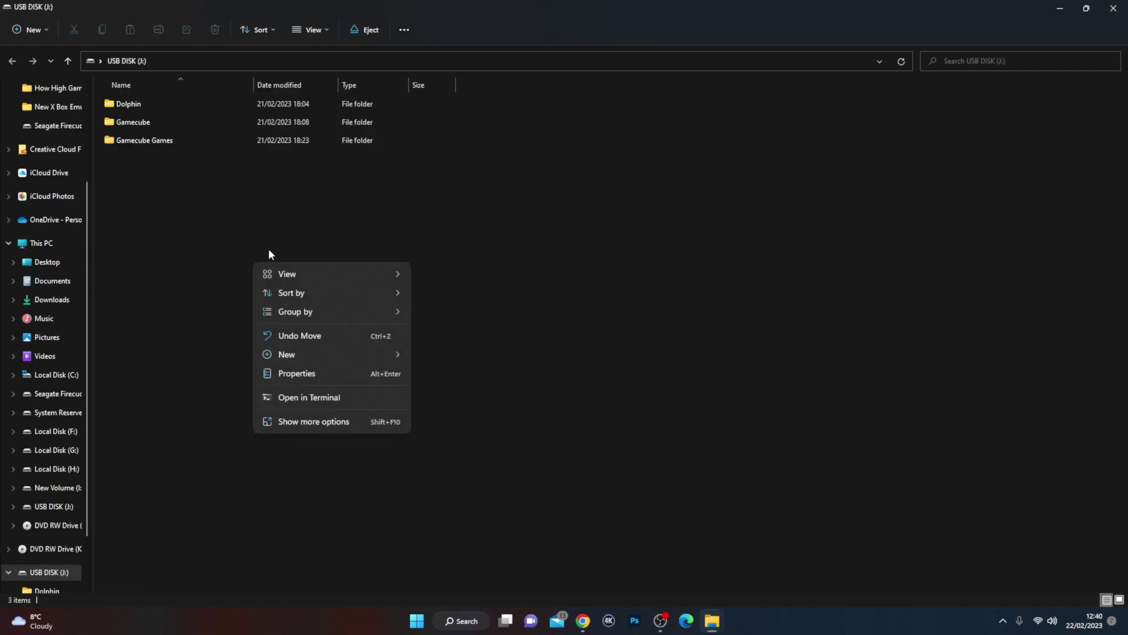
# Create a folder named "X Box 360 Games" at the root of USB DISK (J:).
pyautogui.click(226, 229)
pyautogui.rightClick(226, 223)
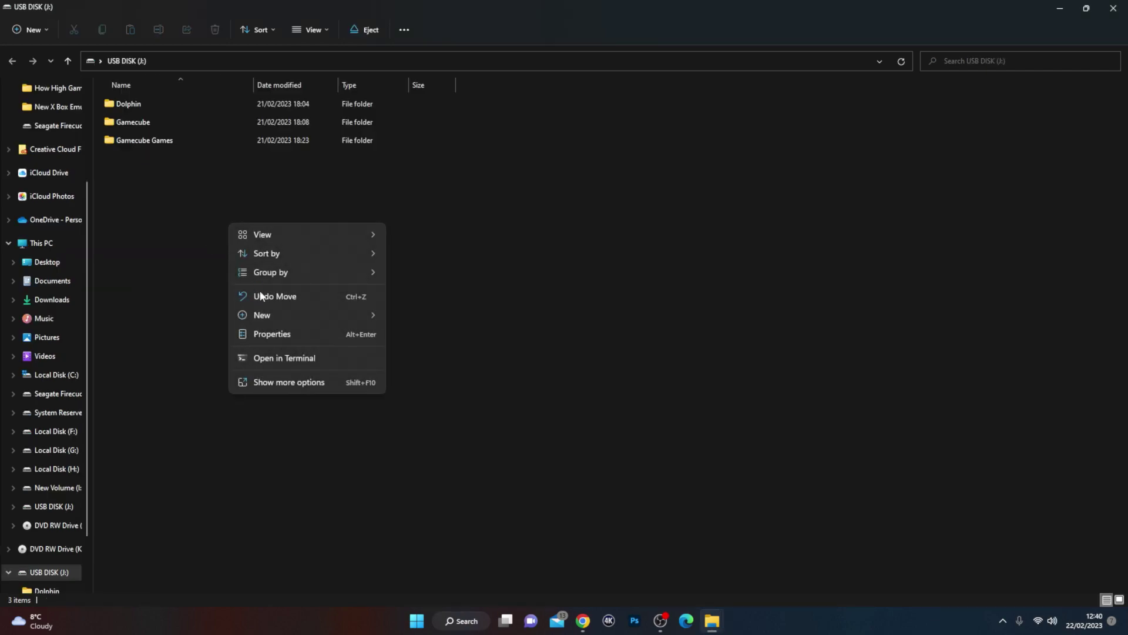
pyautogui.moveTo(298, 319)
pyautogui.click(470, 320)
pyautogui.write('X B')
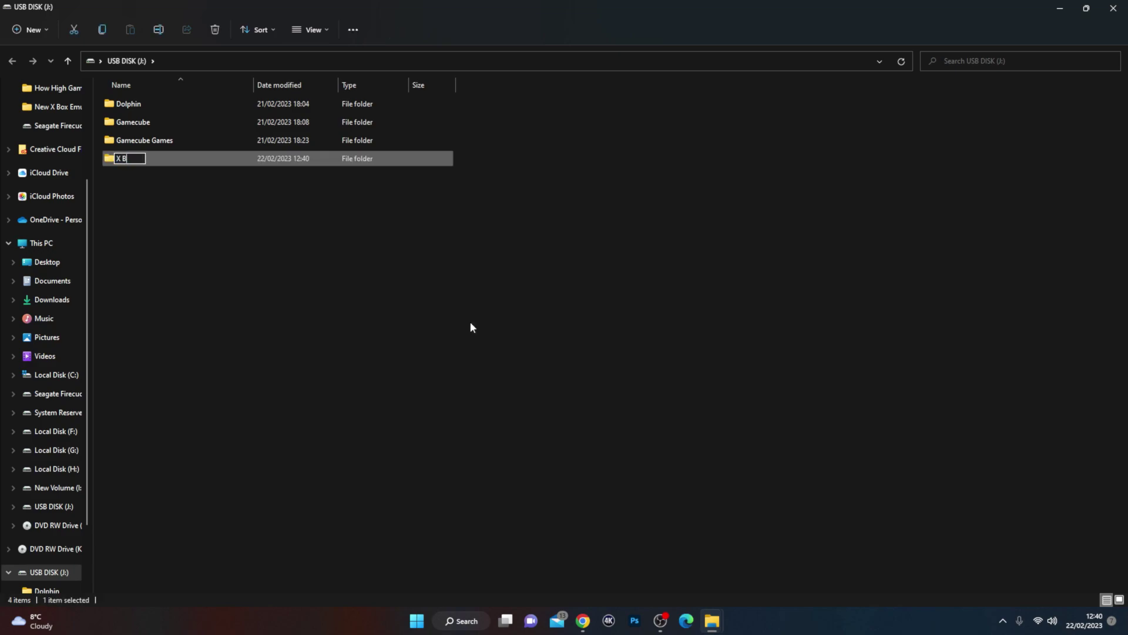
pyautogui.write('ox 360 Games')
# Create a second folder named "X Box 360" at the root of USB DISK (J:).
pyautogui.rightClick(302, 277)
pyautogui.click(472, 364)
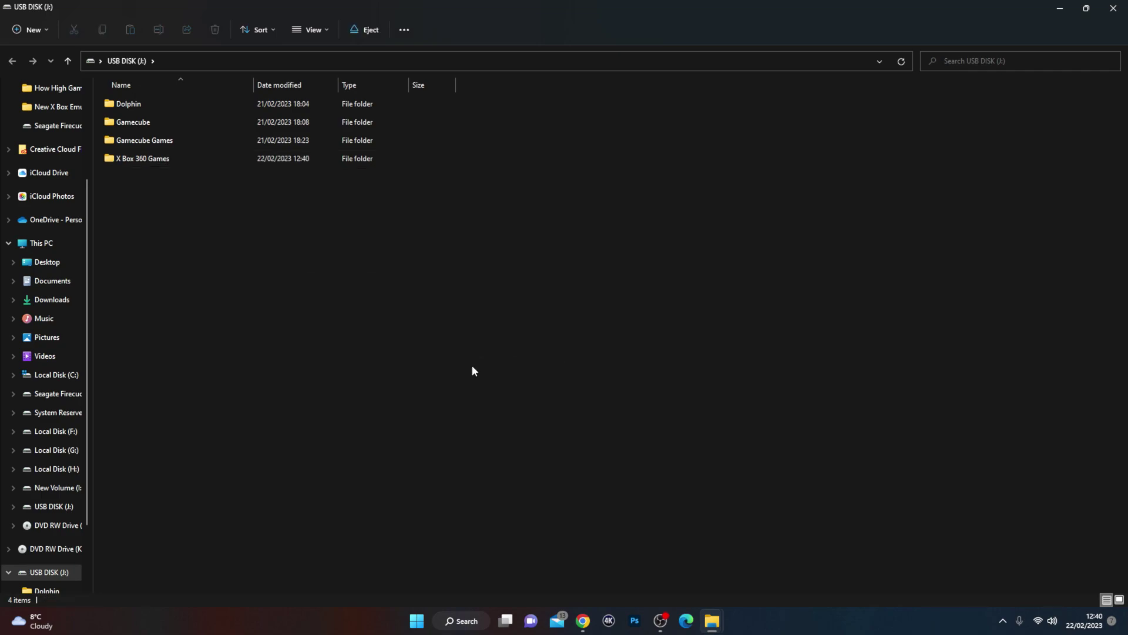
pyautogui.write('X Box 360')
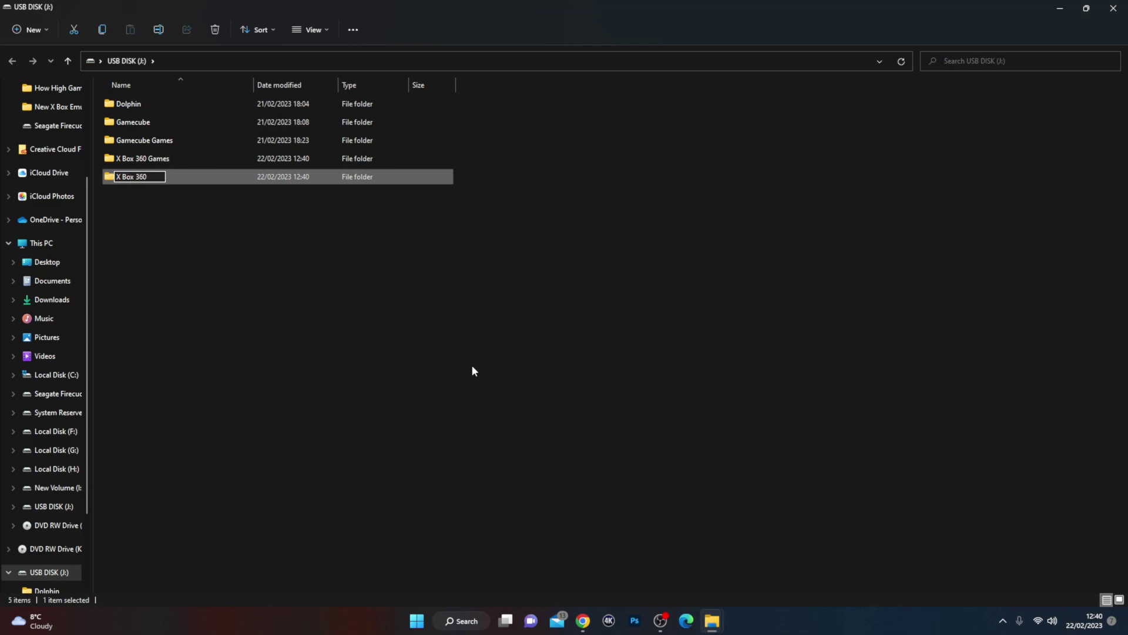
pyautogui.click(472, 370)
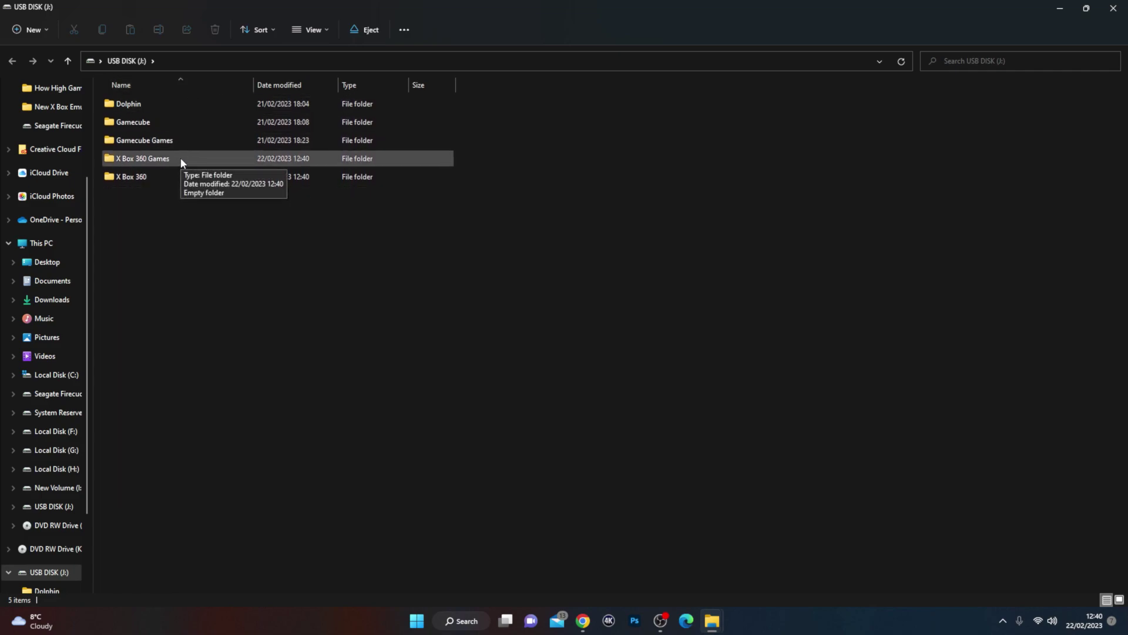
# Open the X Box 360 Games folder on the USB disk to view its contents.
pyautogui.click(181, 157)
pyautogui.press('F2')
pyautogui.press('Return')
pyautogui.doubleClick(234, 158)
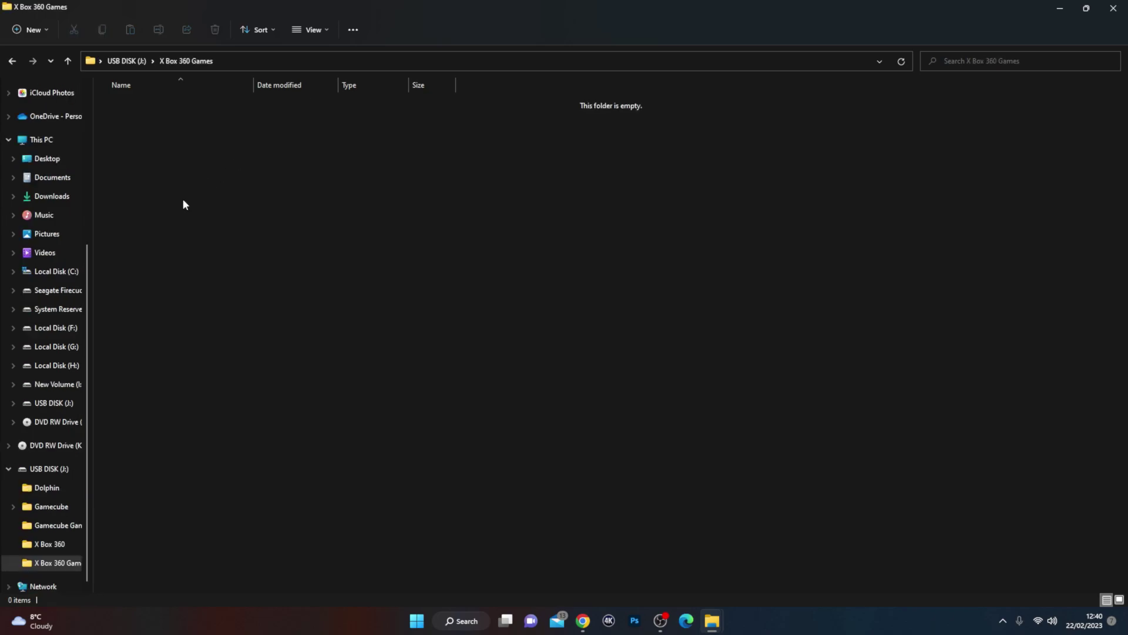
pyautogui.moveTo(114, 114); pyautogui.dragTo(941, 448)
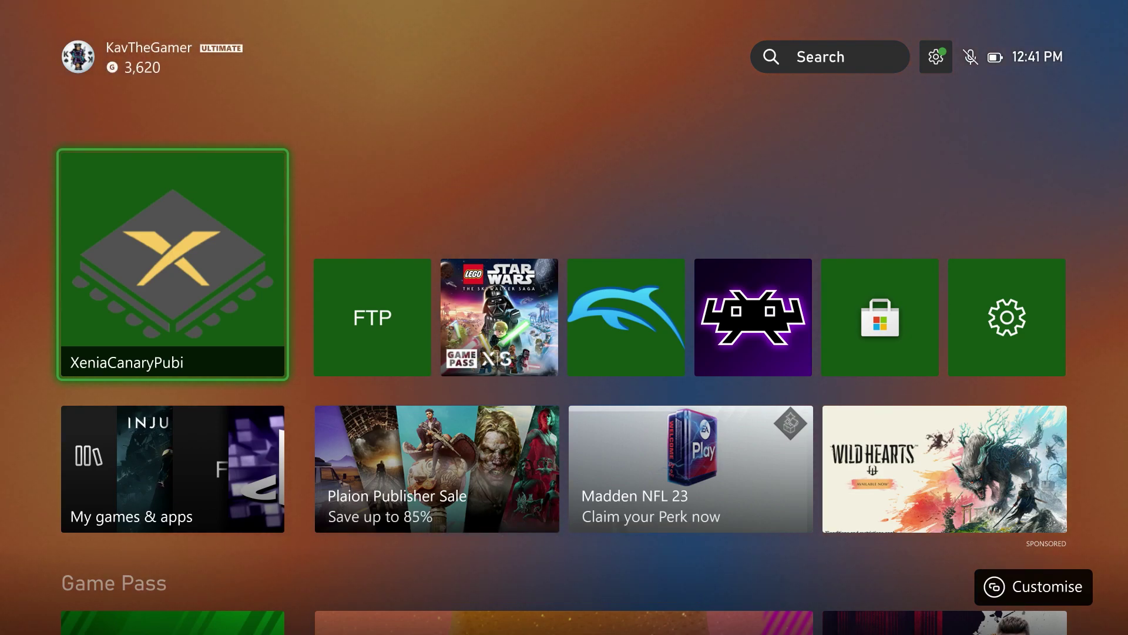
# Switch to the Xbox, launch XeniaCanaryPubi and open its Paths options.
pyautogui.press('Return')
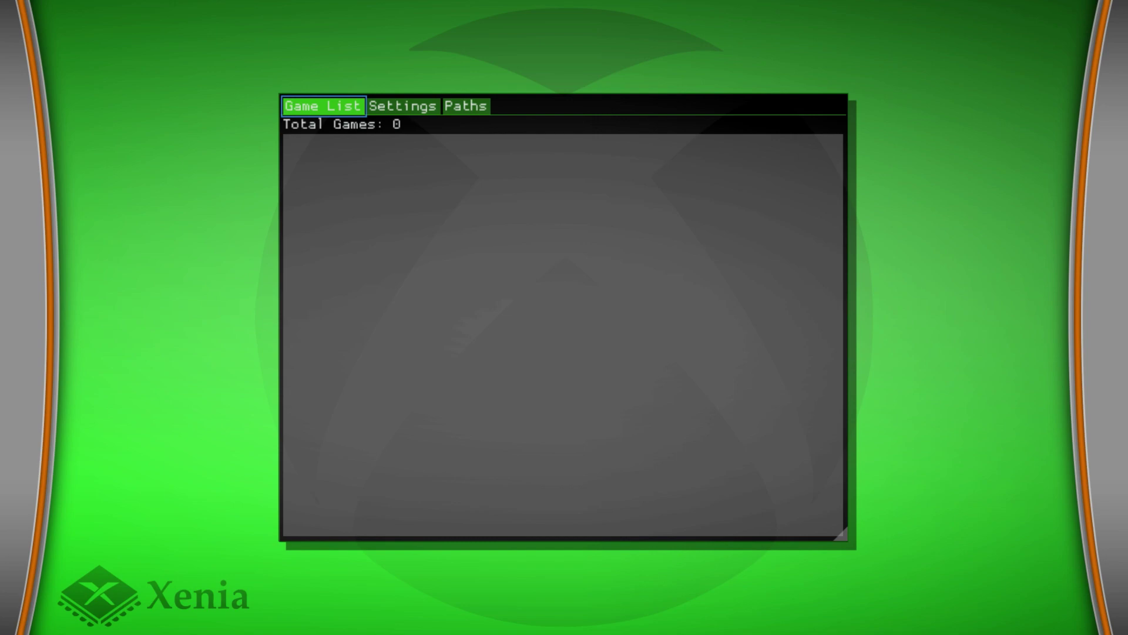
pyautogui.press('Right')
pyautogui.press('Right')
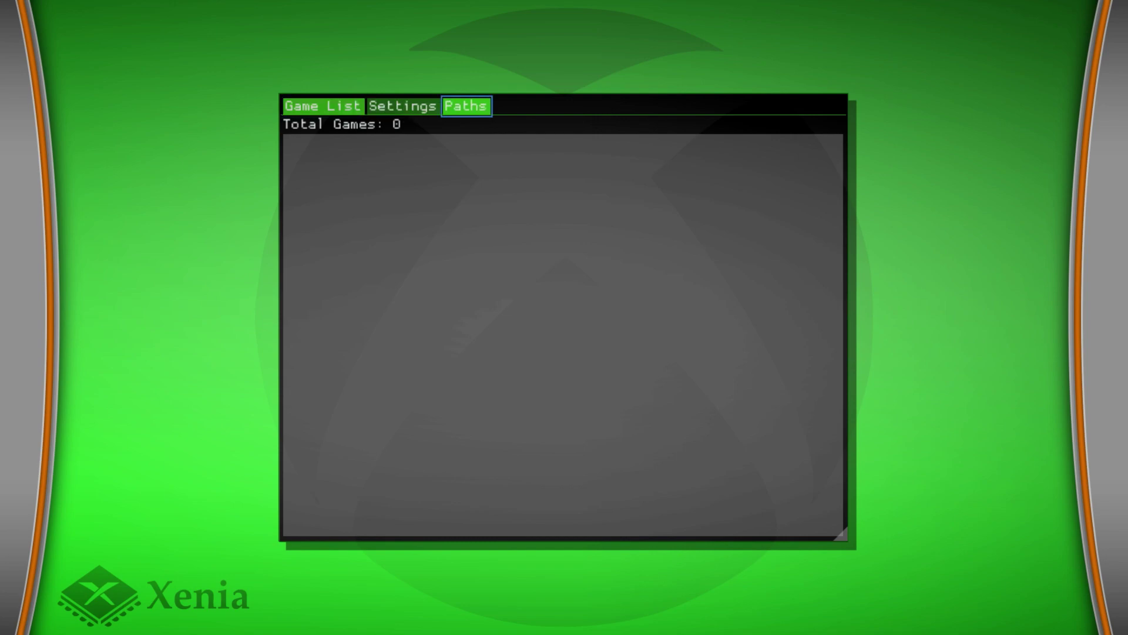
pyautogui.press('Return')
pyautogui.press('Down')
pyautogui.press('Down')
pyautogui.press('Up')
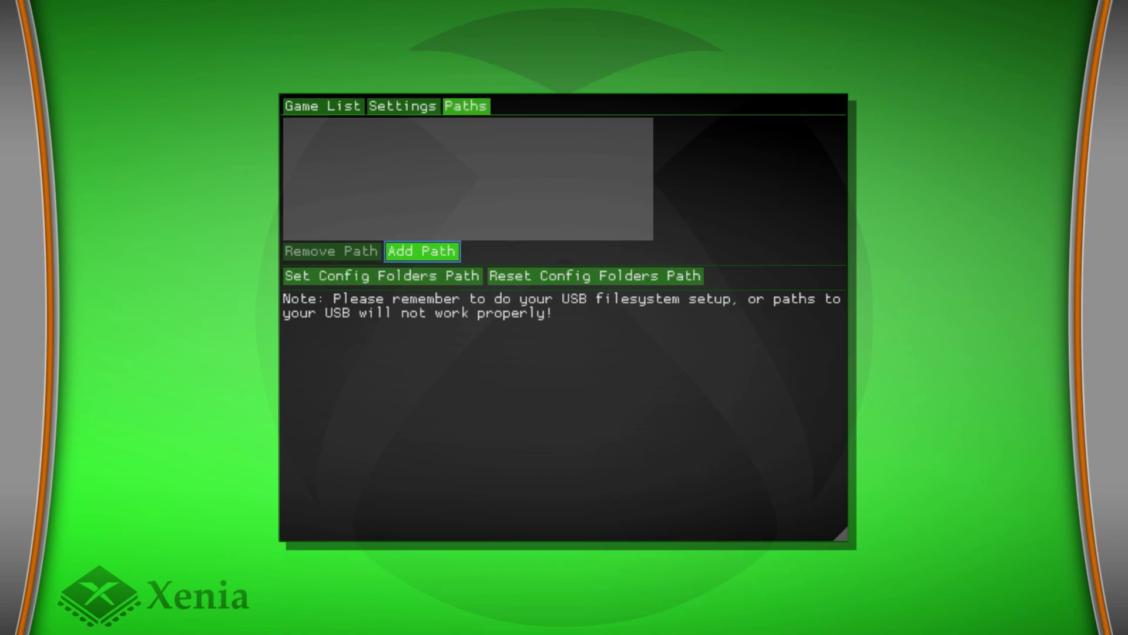
# Add the X Box 360 folder on USB DISK (D:) as a path in Xenia.
pyautogui.press('Return')
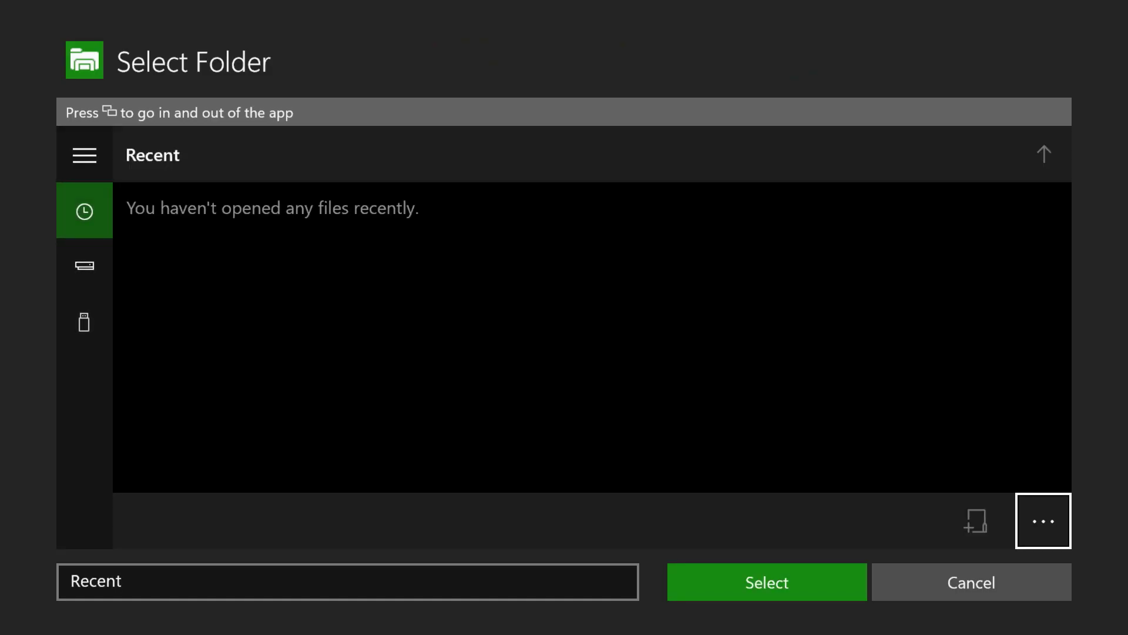
pyautogui.press('Up')
pyautogui.press('Up')
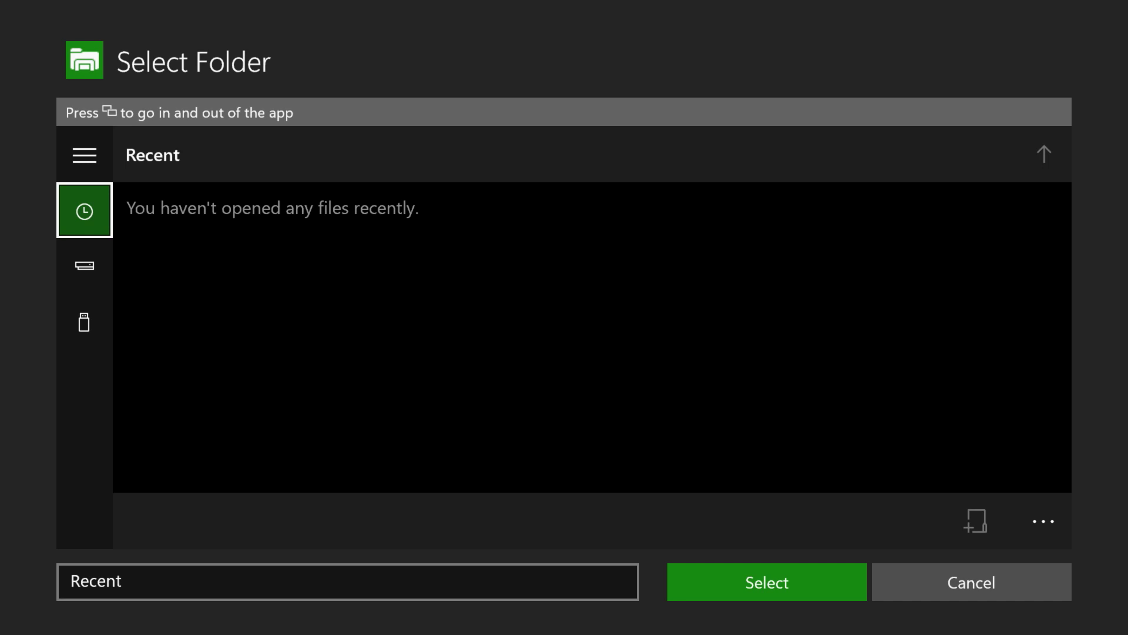
pyautogui.press('Down')
pyautogui.press('Down')
pyautogui.press('Return')
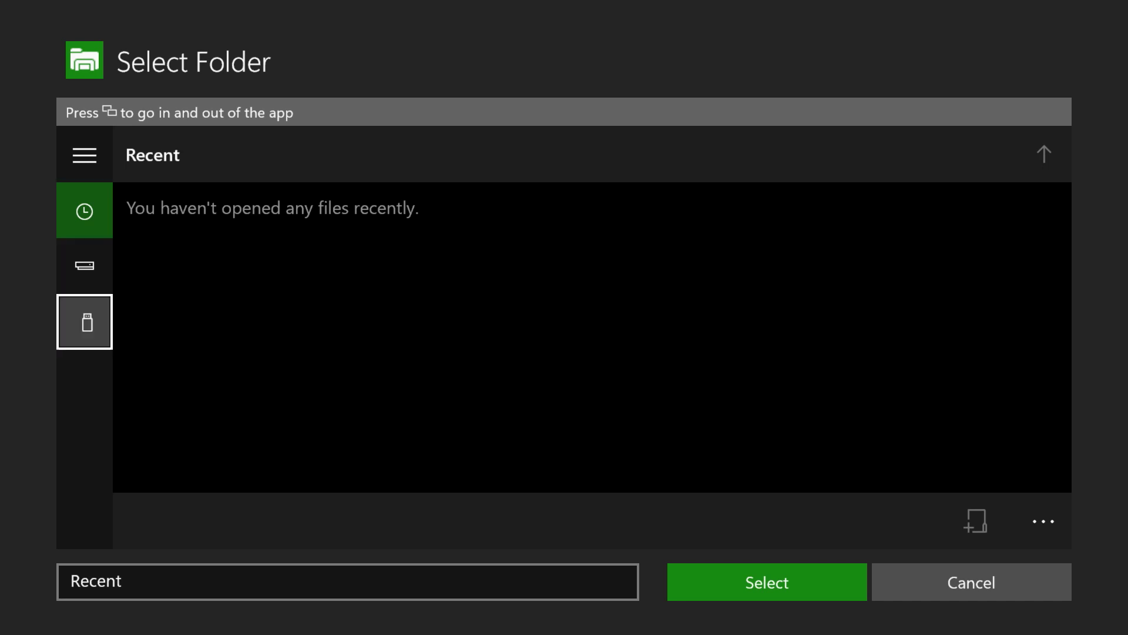
pyautogui.press('Right')
pyautogui.press('Down')
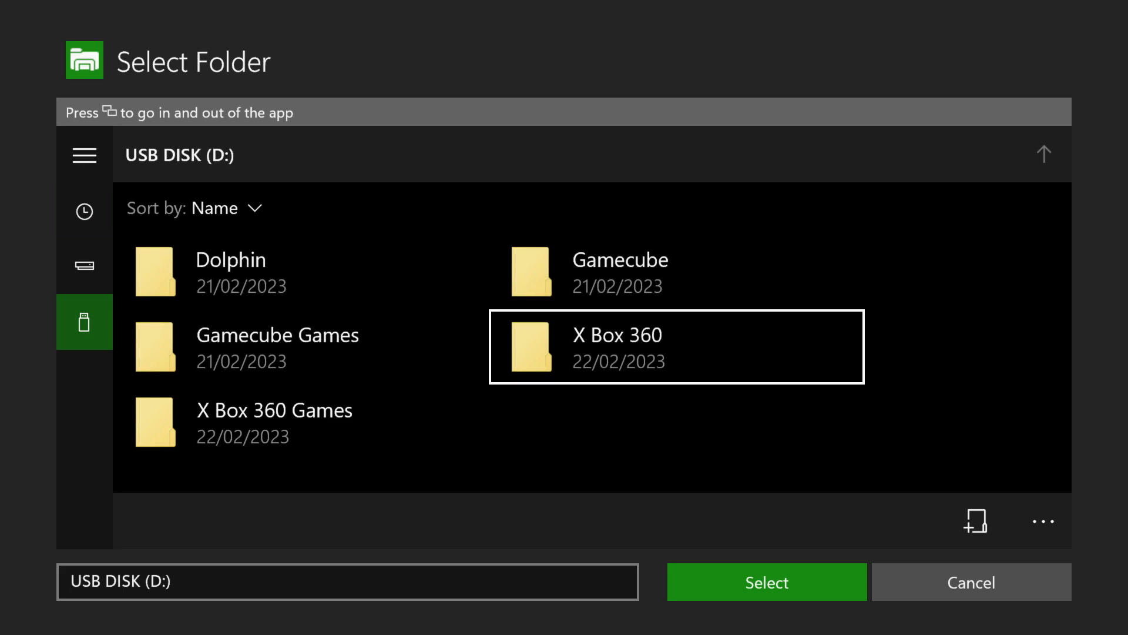
pyautogui.press('Left')
pyautogui.press('Down')
pyautogui.press('Up')
pyautogui.press('Right')
pyautogui.press('Return')
pyautogui.press('Down')
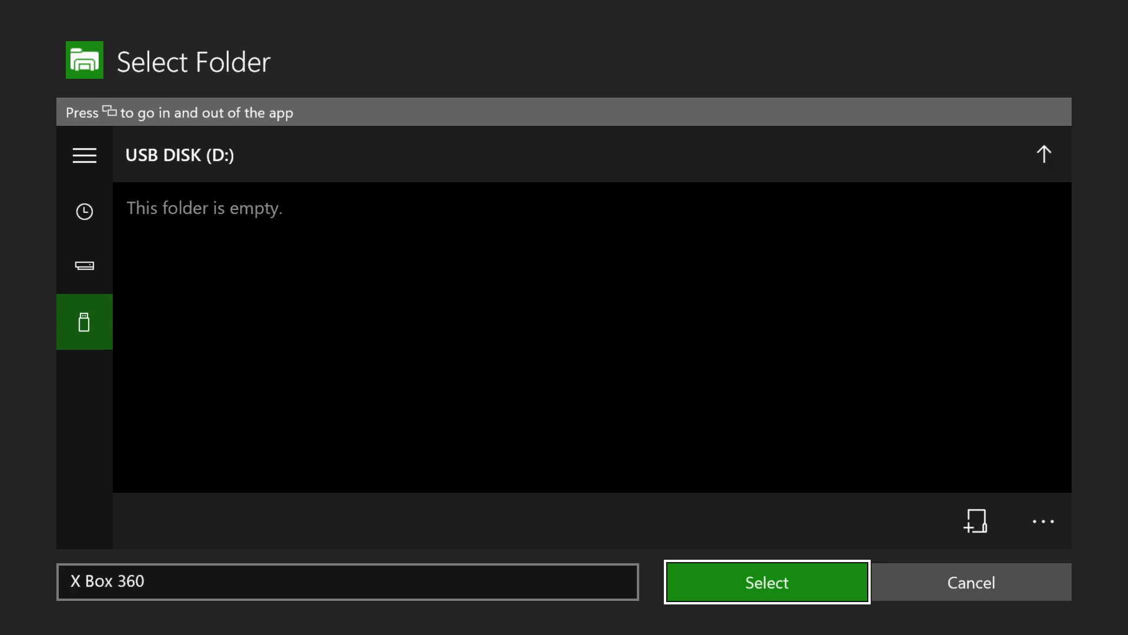
pyautogui.press('Return')
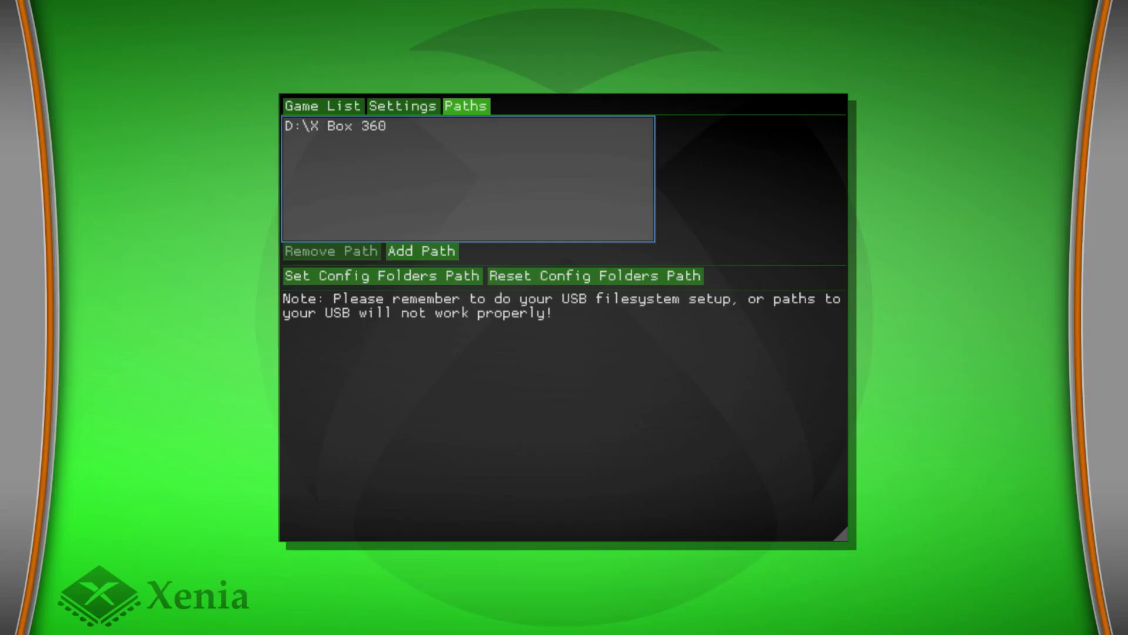
# Add the X Box 360 Games folder on USB DISK (D:) as another path in Xenia.
pyautogui.press('Down')
pyautogui.press('Return')
pyautogui.press('Down')
pyautogui.press('Down')
pyautogui.press('Return')
pyautogui.press('Right')
pyautogui.press('Right')
pyautogui.press('Down')
pyautogui.press('Return')
pyautogui.press('Down')
pyautogui.press('Left')
pyautogui.press('Return')
pyautogui.press('Down')
pyautogui.press('Up')
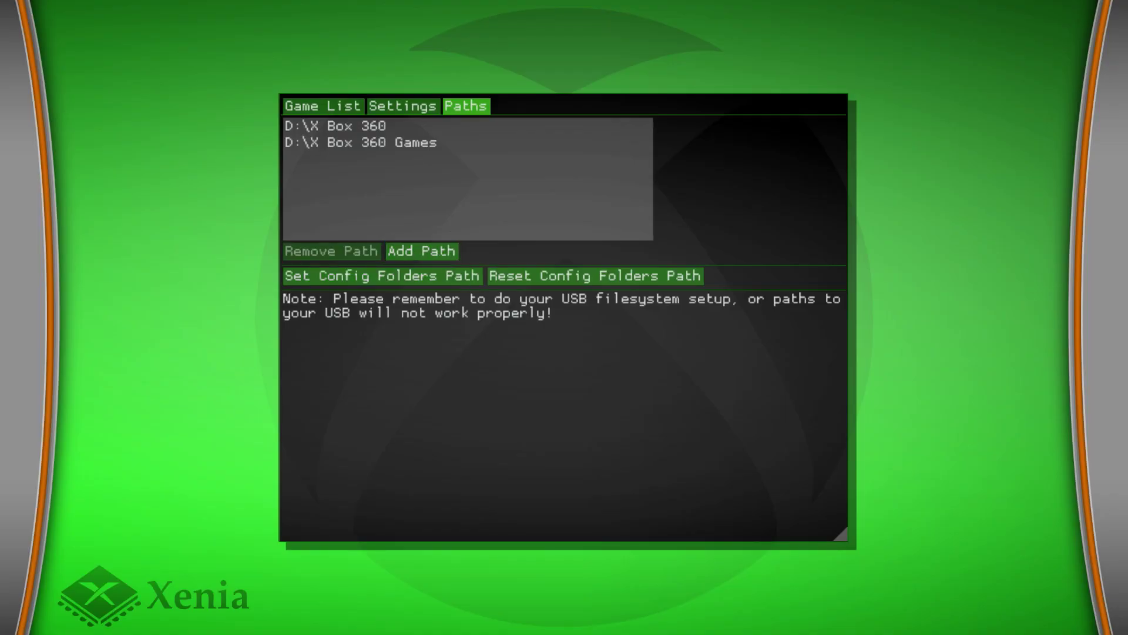
# Quit XeniaCanaryPubi through the Xbox guide.
pyautogui.press('Up')
pyautogui.press('Up')
pyautogui.press('super')
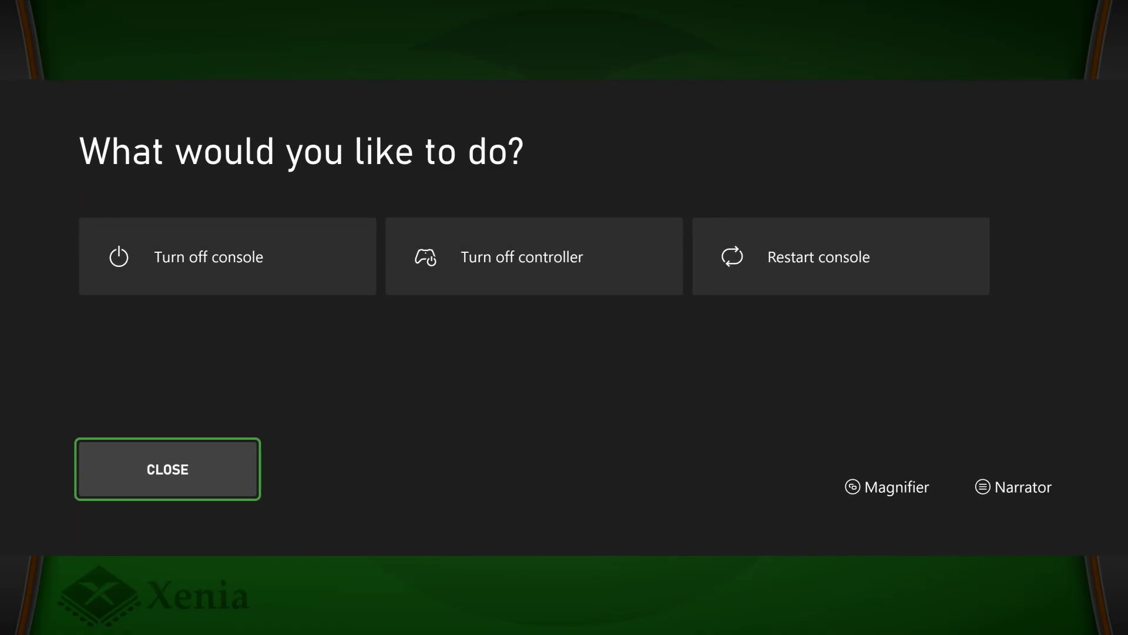
pyautogui.press('Return')
pyautogui.press('super')
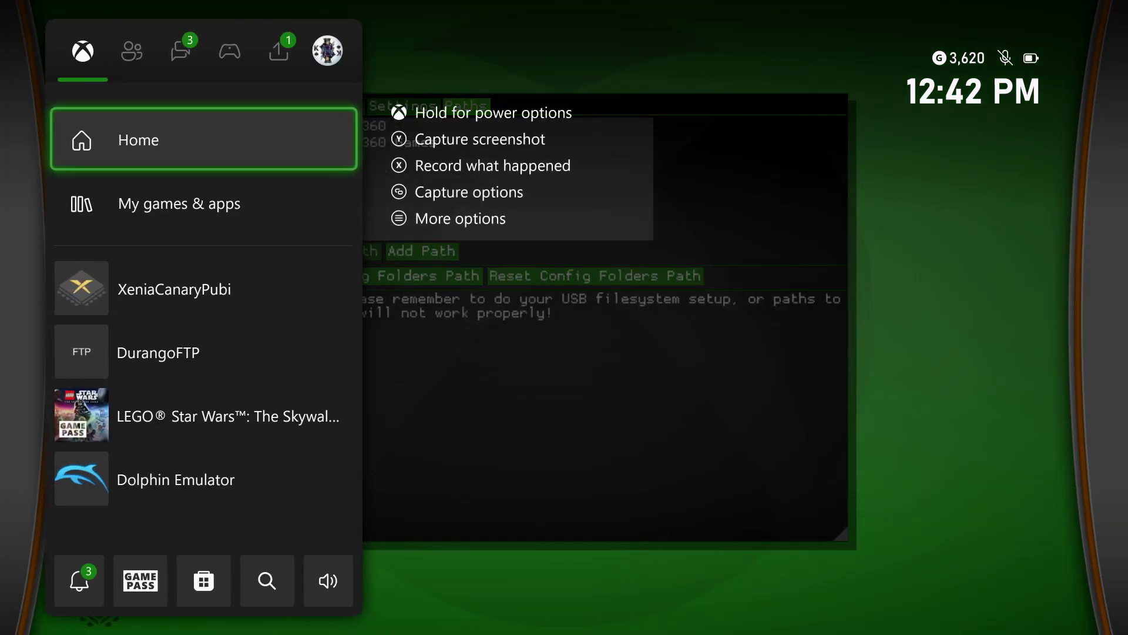
pyautogui.press('Down')
pyautogui.press('Down')
pyautogui.press('Menu')
pyautogui.press('Down')
pyautogui.press('Down')
pyautogui.press('Down')
pyautogui.press('Down')
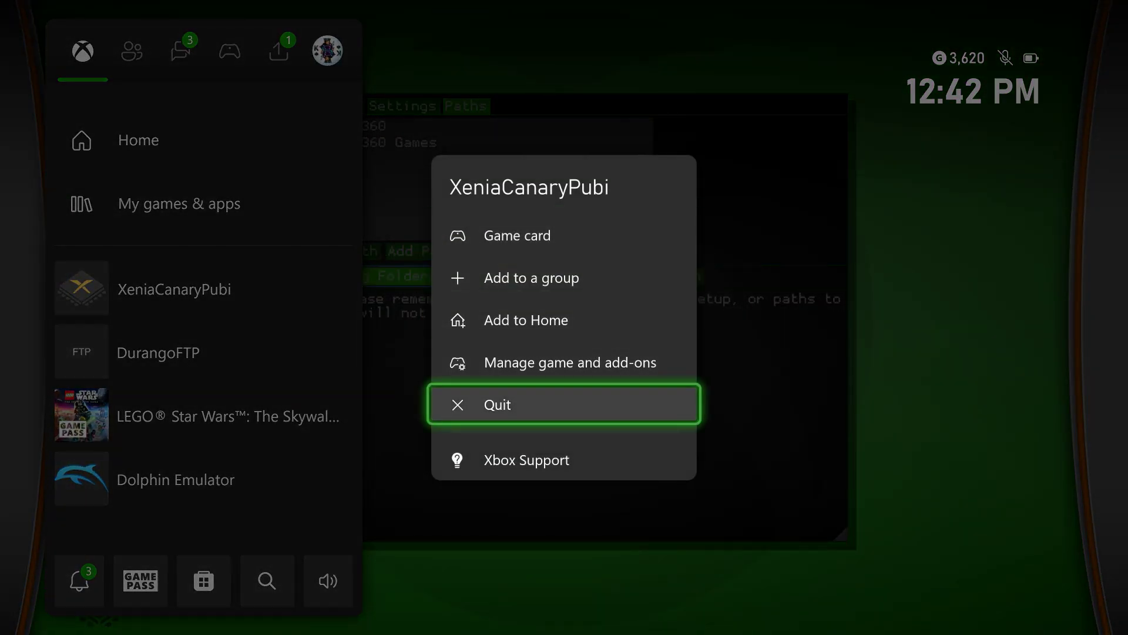
pyautogui.press('Return')
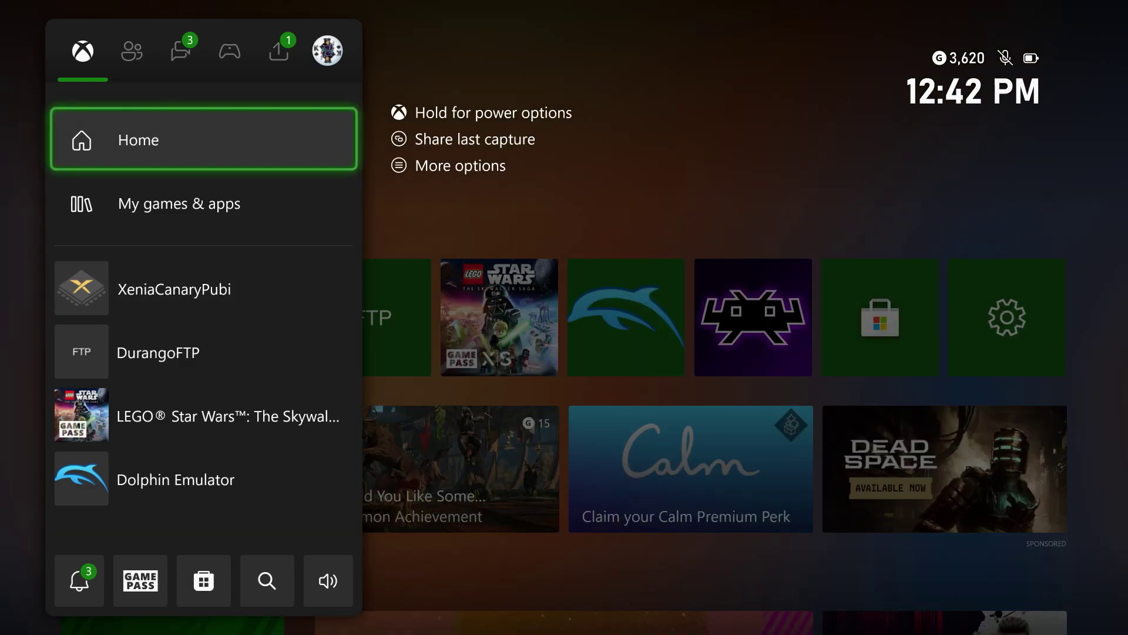
# Relaunch XeniaCanaryPubi from the Xbox Home screen.
pyautogui.press('Escape')
pyautogui.press('Up')
pyautogui.press('Return')
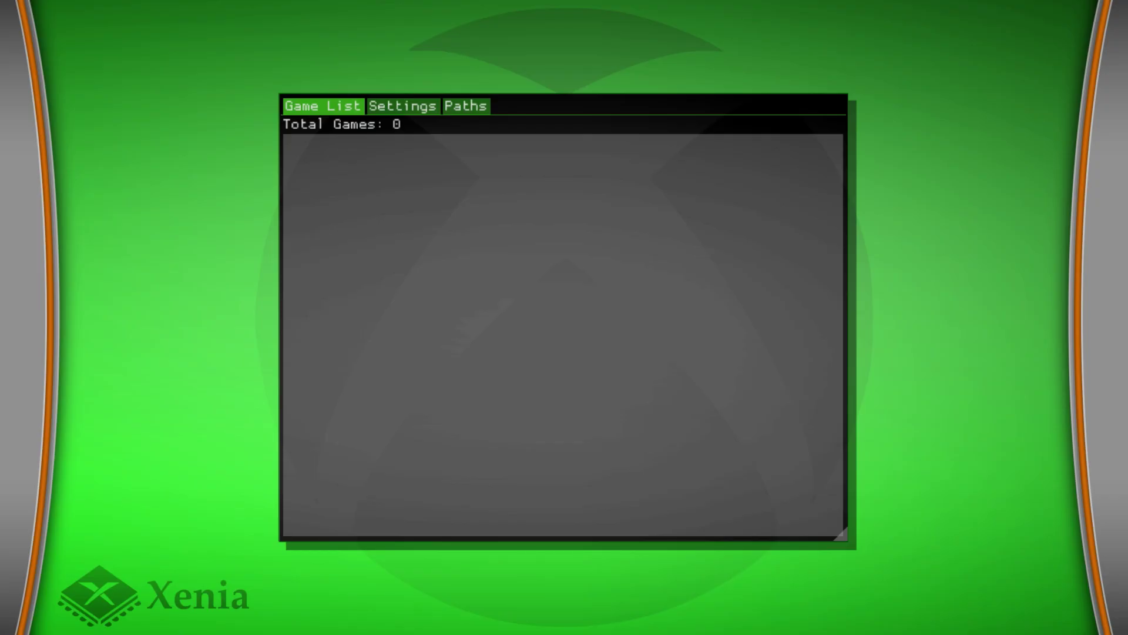
# Check the saved folders in Xenia's Paths options, then return to Game List.
pyautogui.press('Right')
pyautogui.press('Right')
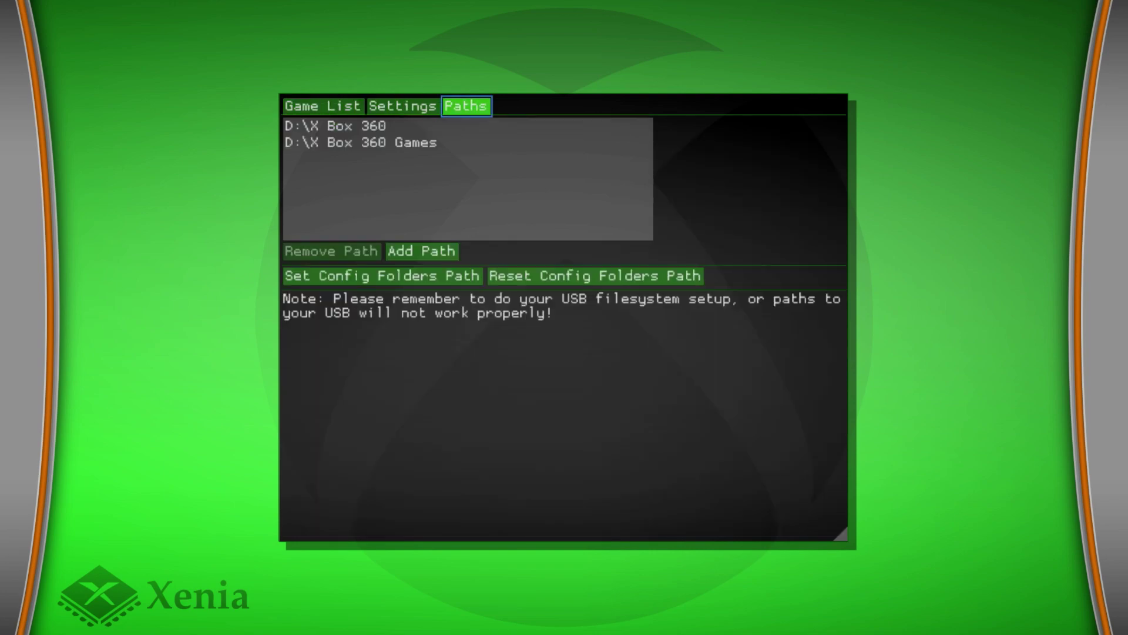
pyautogui.press('Down')
pyautogui.press('Up')
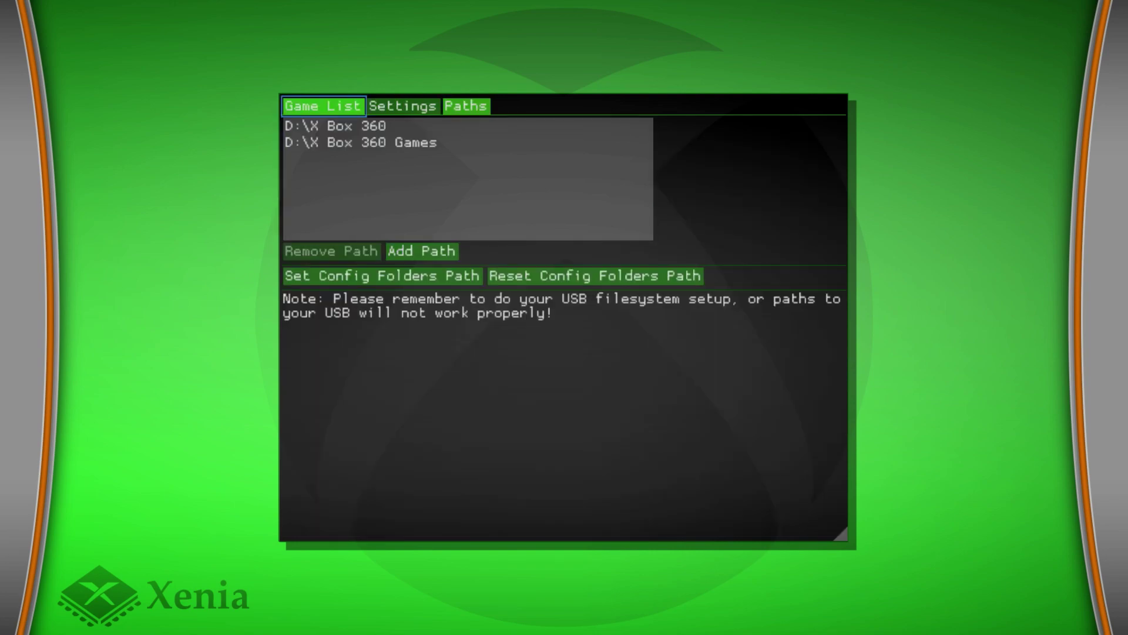
pyautogui.press('Right')
pyautogui.press('Right')
pyautogui.press('Left')
pyautogui.press('Left')
pyautogui.press('Right')
pyautogui.press('Left')
pyautogui.press('Return')
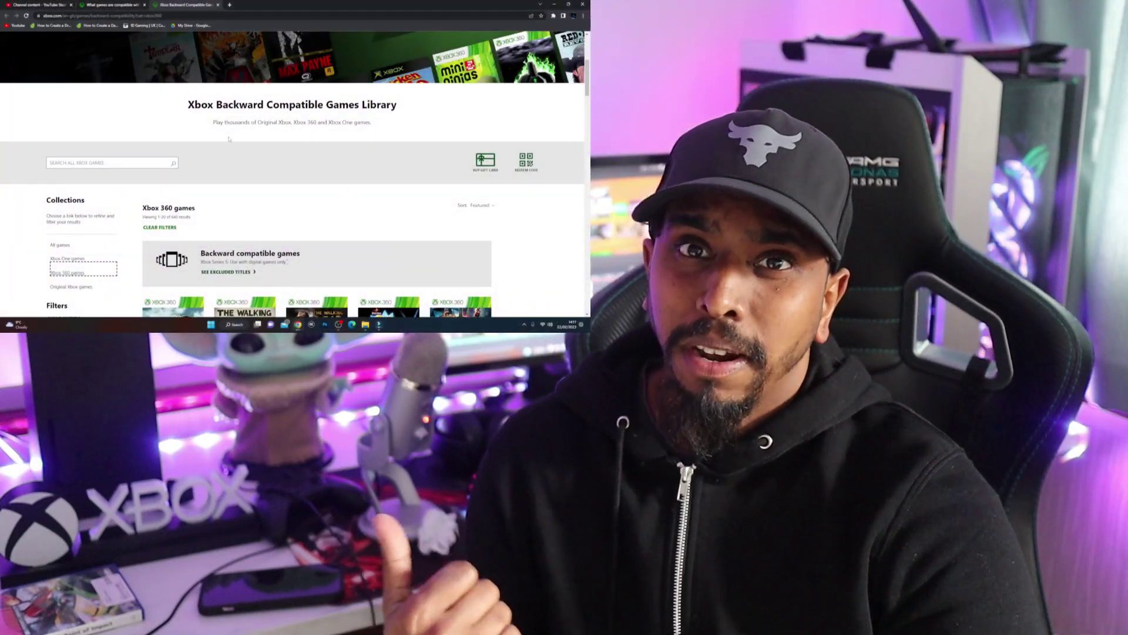
# Switch to the browser and examine the Xbox 360 titles on the first two pages of the Xbox Backward Compatible Games Library.
pyautogui.scroll(5, 170, 99)
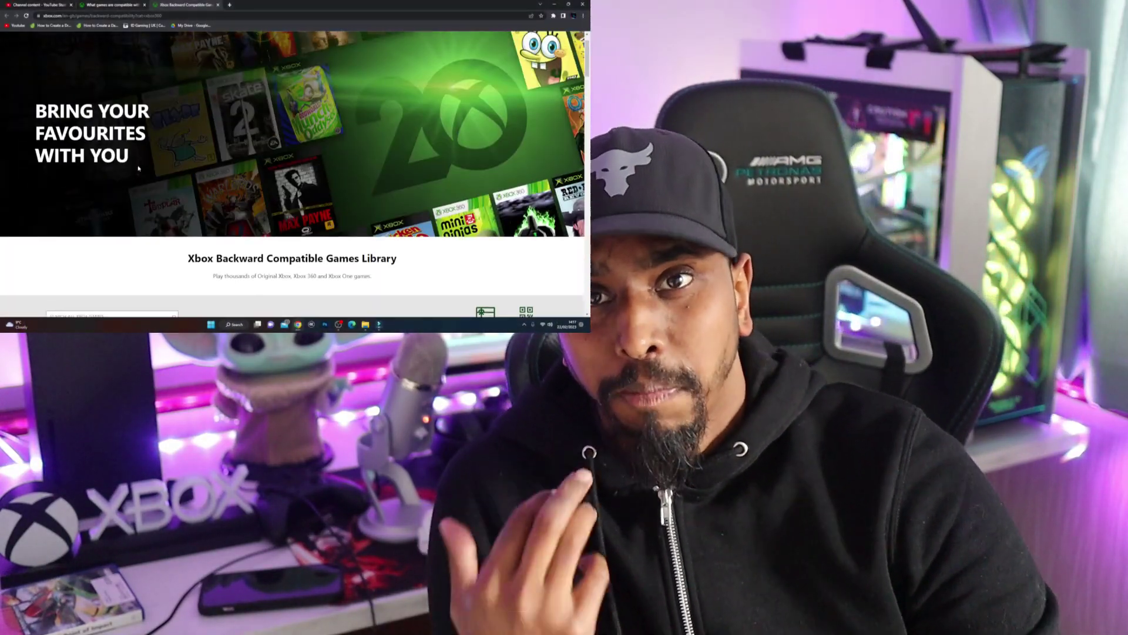
pyautogui.scroll(-10, 138, 168)
pyautogui.scroll(-10, 138, 168)
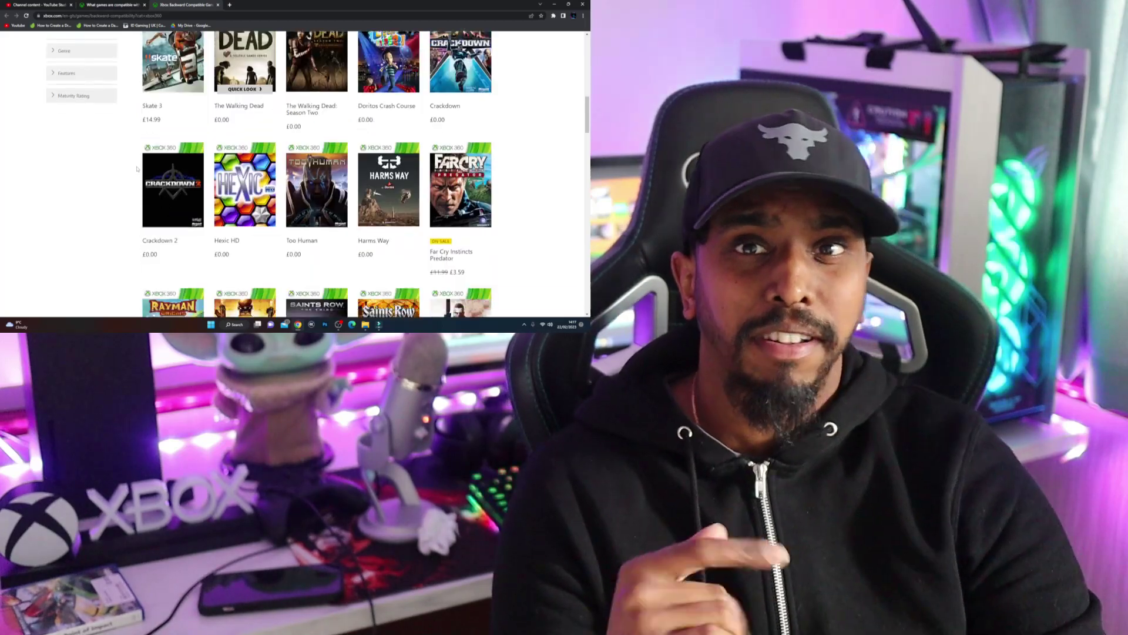
pyautogui.scroll(-3, 138, 168)
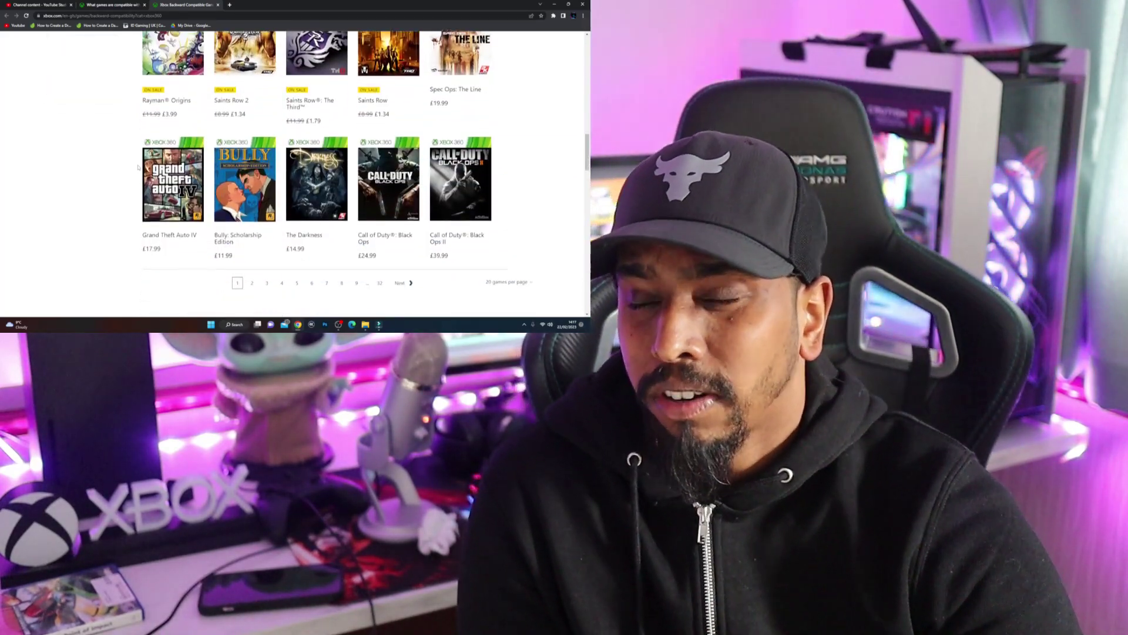
pyautogui.click(254, 257)
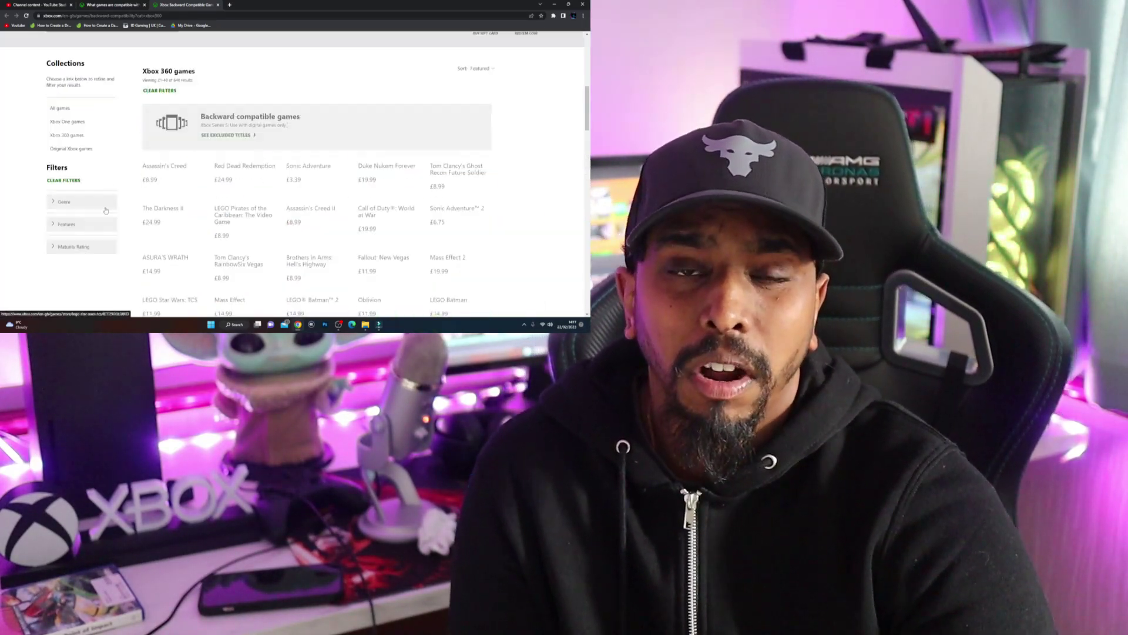
pyautogui.scroll(-3, 98, 196)
pyautogui.scroll(-5, 98, 195)
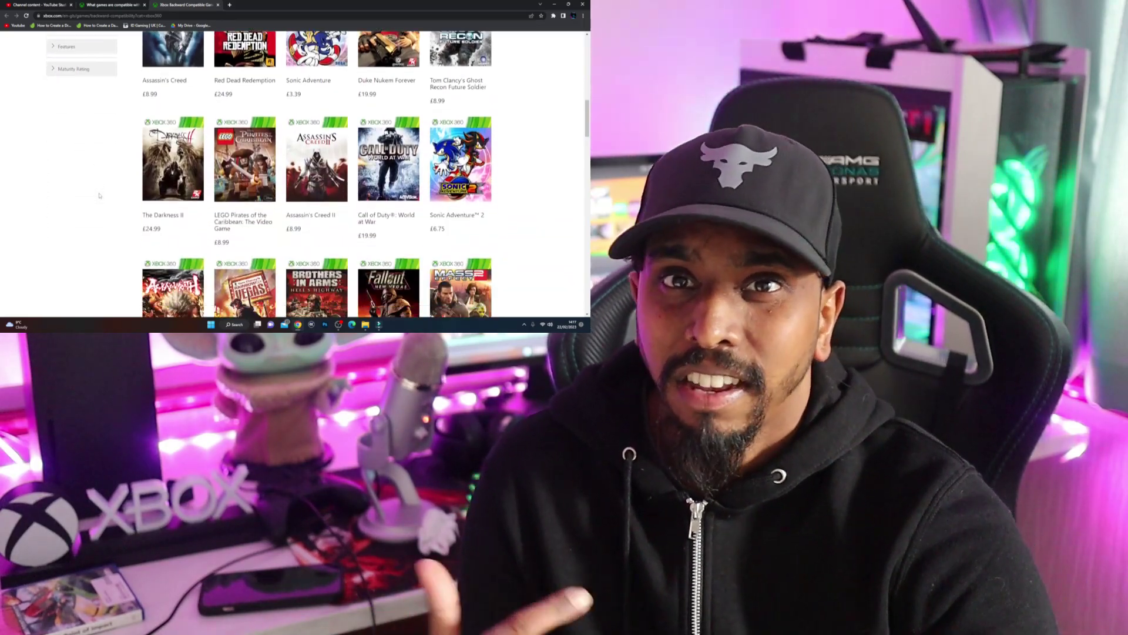
pyautogui.scroll(-4, 100, 196)
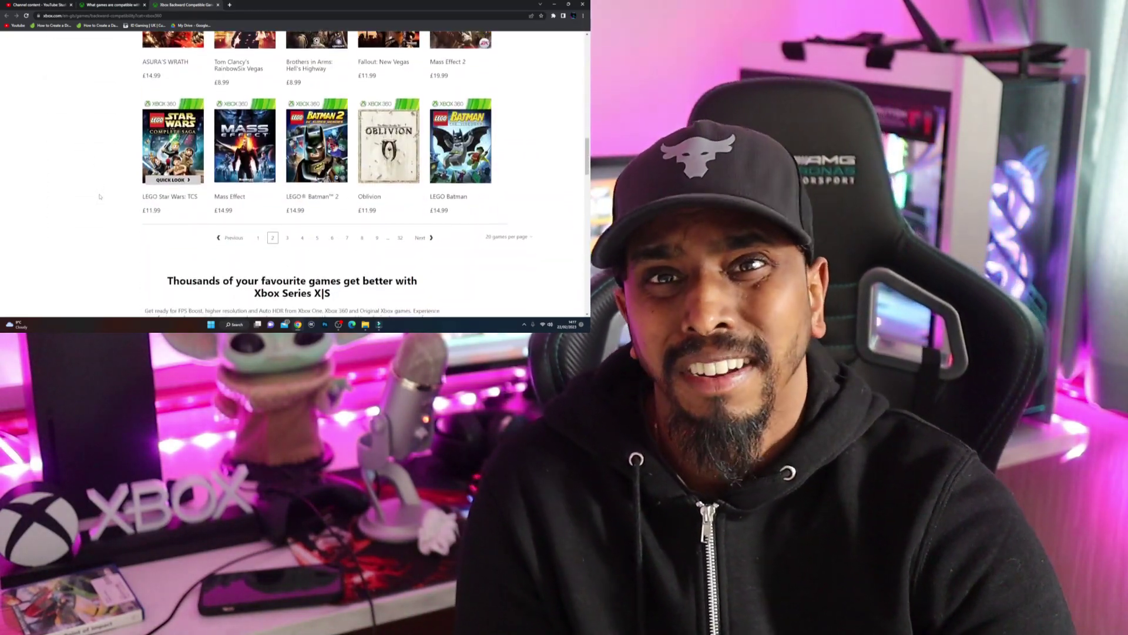
pyautogui.scroll(10, 108, 200)
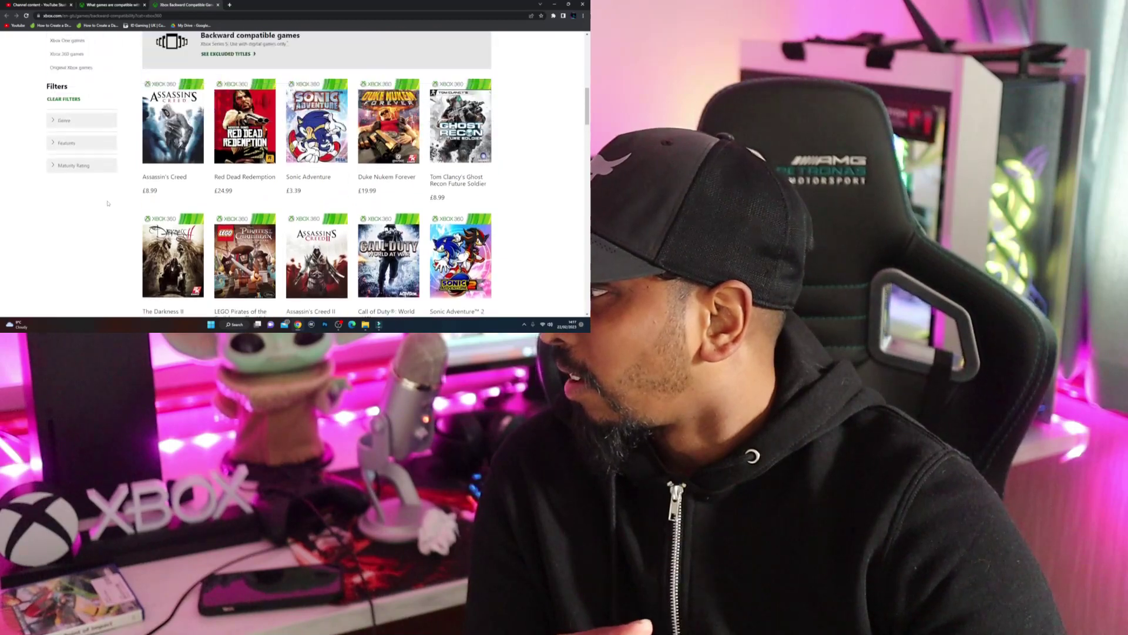